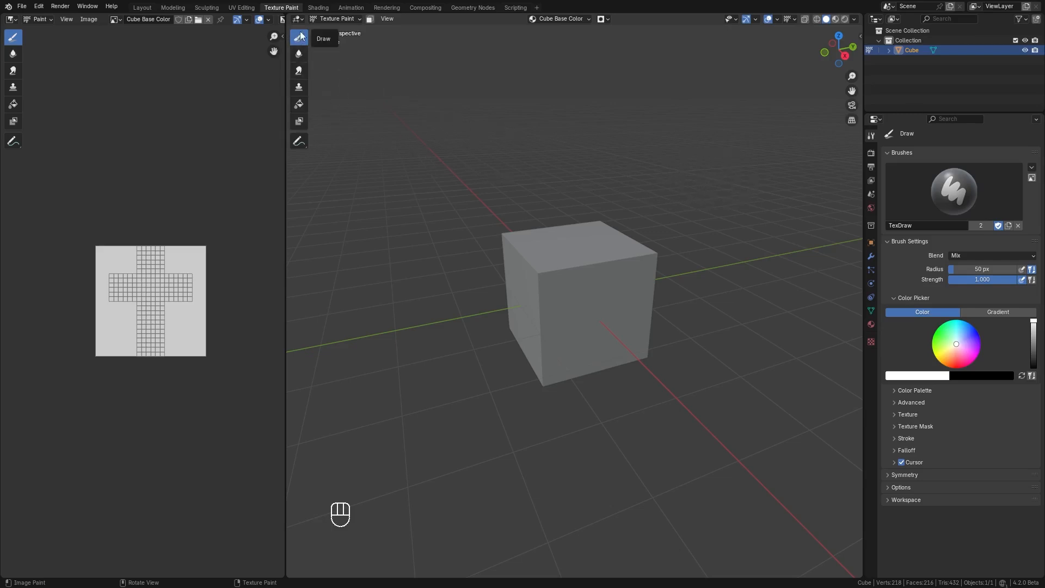
Paint overlapping blue, orange and green blobs on one side face of the cube, and soften their edges with the Soften brush.
drag(961, 340, 971, 334)
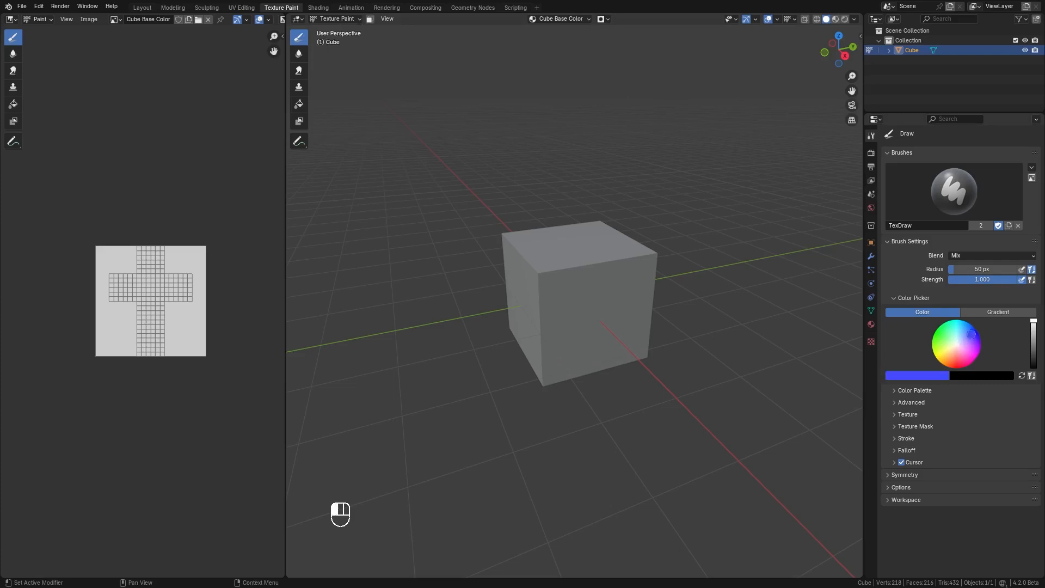
click(907, 451)
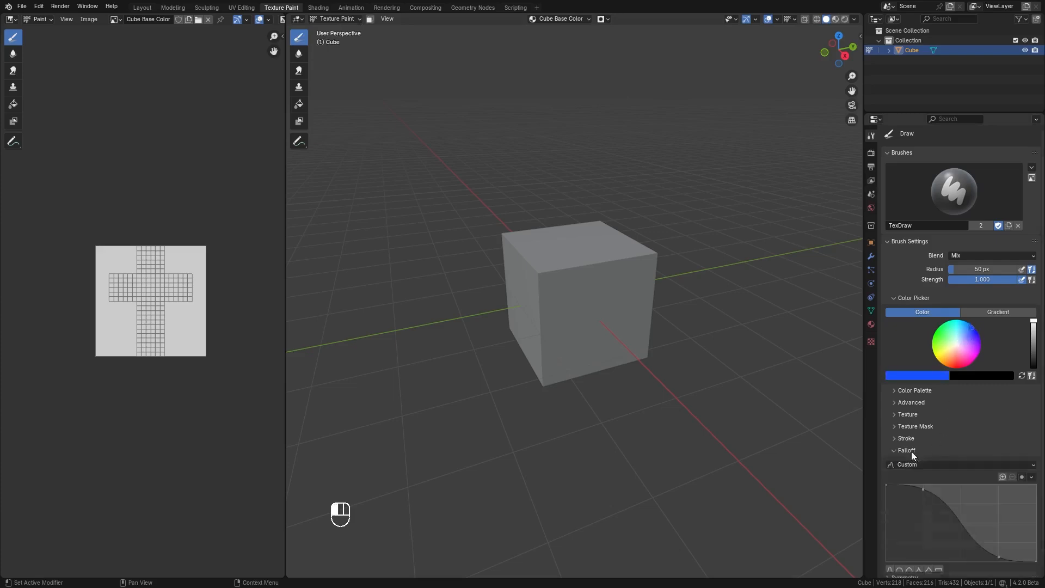
click(906, 450)
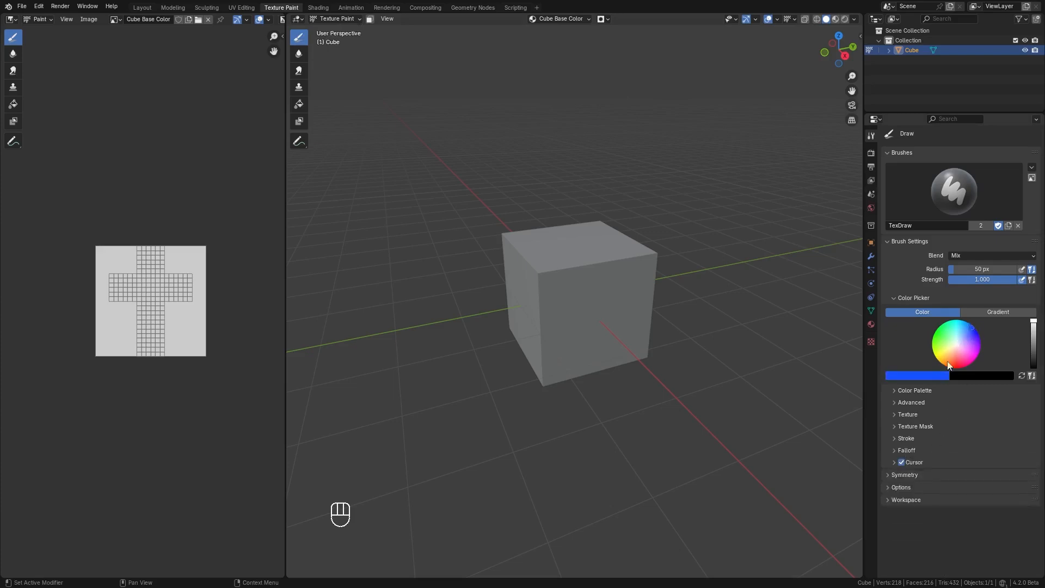
key(KP_3)
scroll(545, 256, up, 2)
mouse_move(555, 257)
mouse_down()
mouse_move(572, 245)
mouse_move(537, 238)
mouse_move(545, 261)
mouse_move(656, 312)
mouse_up()
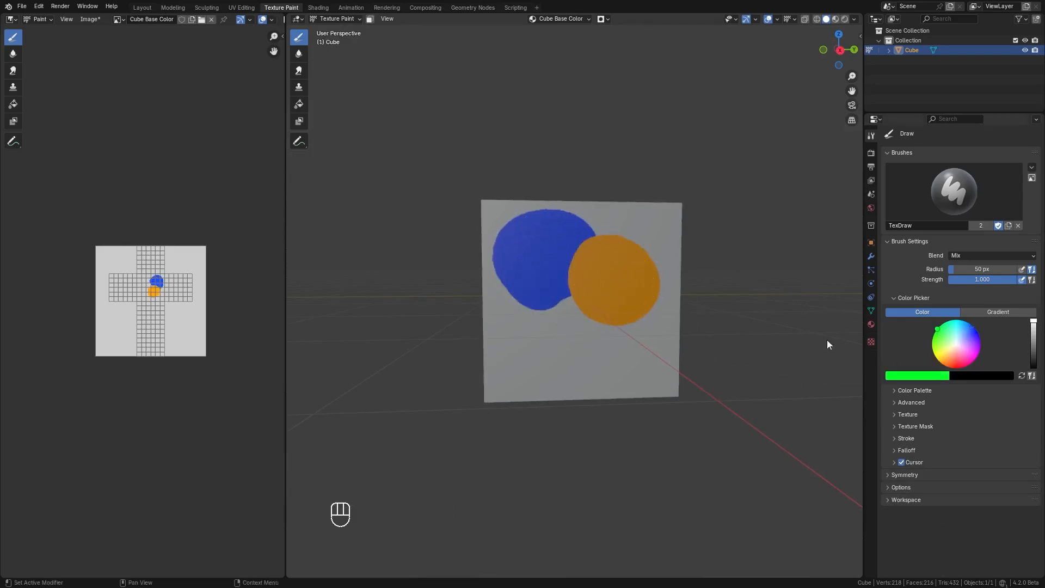
mouse_move(551, 329)
mouse_down()
mouse_move(562, 312)
mouse_move(571, 318)
mouse_move(572, 355)
mouse_up()
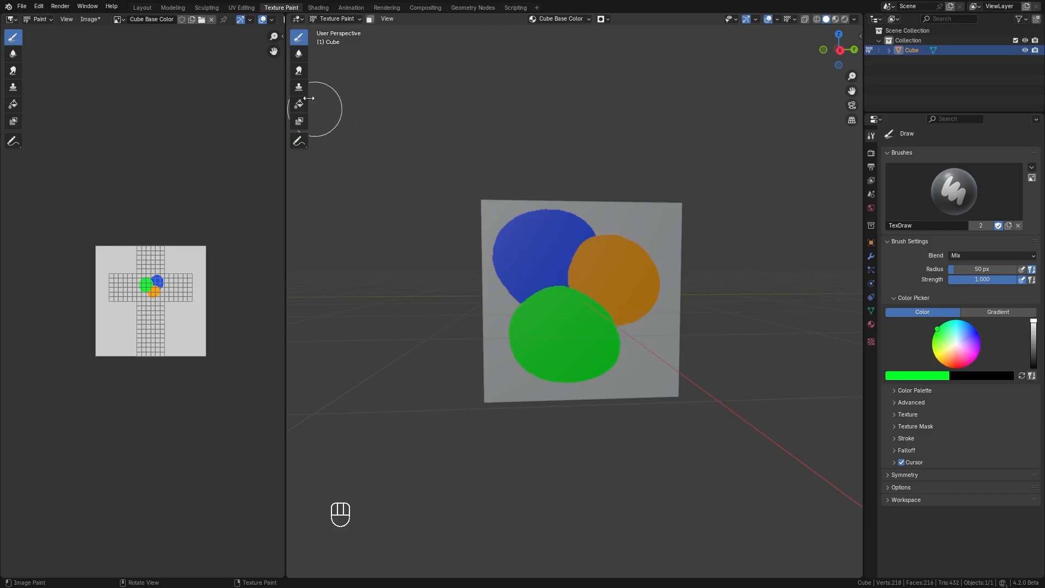
click(299, 54)
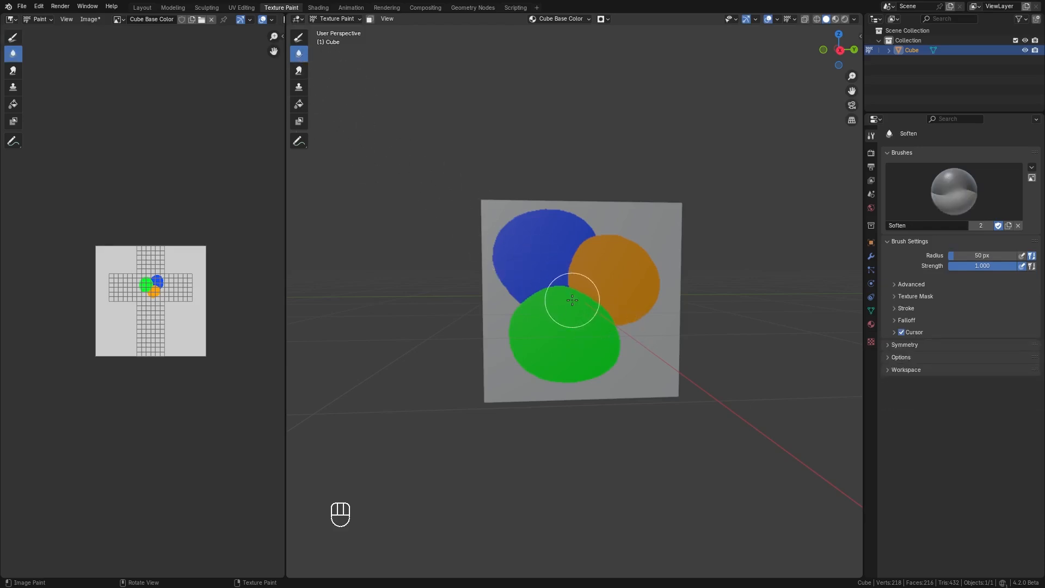
mouse_move(572, 296)
mouse_down()
mouse_move(532, 303)
mouse_move(615, 329)
mouse_move(600, 243)
mouse_move(541, 303)
mouse_move(485, 236)
mouse_move(511, 297)
mouse_move(525, 301)
mouse_move(530, 210)
mouse_move(583, 220)
mouse_move(666, 288)
mouse_move(660, 299)
mouse_move(544, 275)
mouse_move(513, 369)
mouse_move(605, 308)
mouse_move(492, 333)
mouse_move(599, 300)
mouse_move(559, 320)
mouse_up()
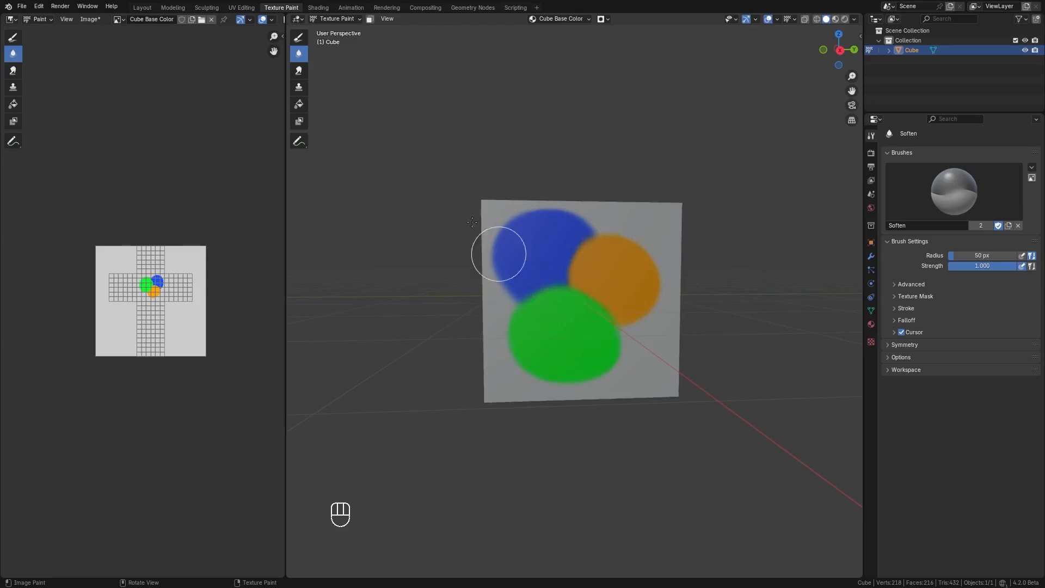
Paint a wide winding red stroke across the cube's top face with the Draw brush.
click(299, 37)
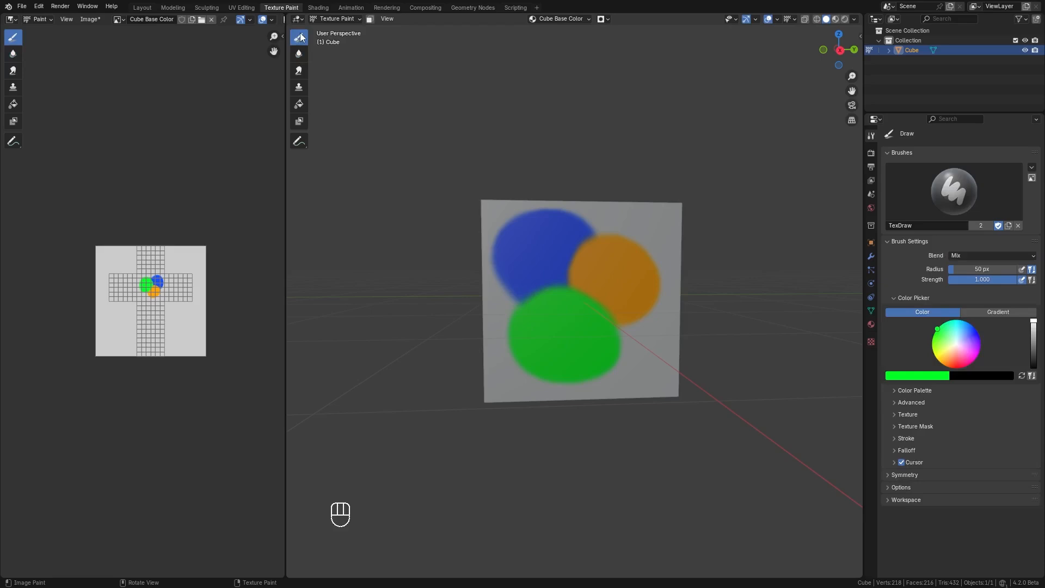
mouse_move(962, 344)
mouse_down()
mouse_move(968, 352)
mouse_move(957, 359)
mouse_up()
middle_drag(626, 256, 524, 268)
mouse_move(524, 268)
mouse_down()
mouse_move(560, 227)
mouse_move(534, 310)
mouse_move(609, 305)
mouse_up()
Smear the red paint into swirls across the cube's top face, lowering the Smear brush strength to 0.117.
click(298, 70)
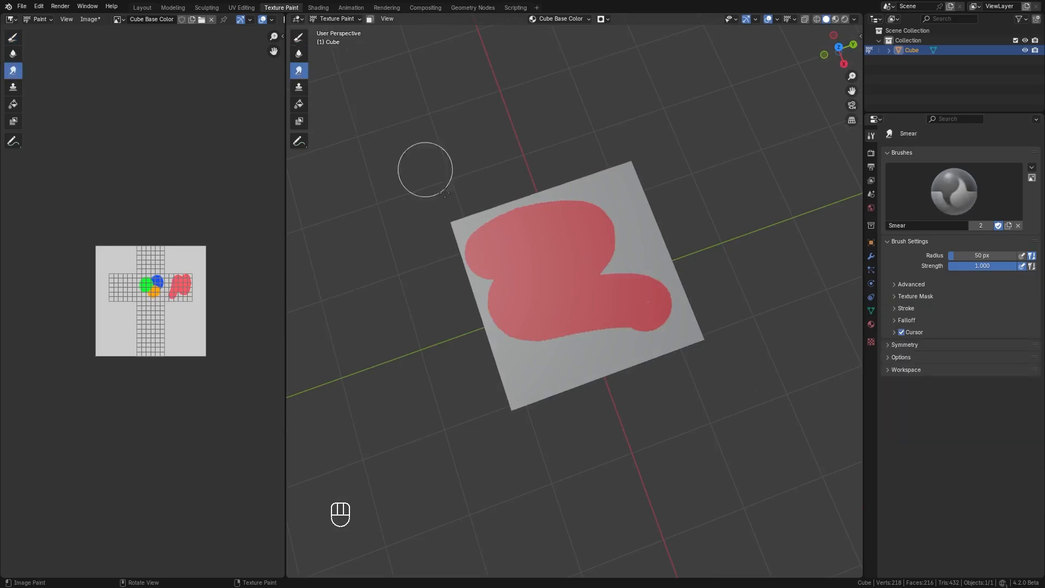
mouse_move(473, 229)
mouse_down()
mouse_move(550, 343)
mouse_move(543, 184)
mouse_move(611, 345)
mouse_move(590, 182)
mouse_move(660, 276)
mouse_move(579, 332)
mouse_move(615, 256)
mouse_move(509, 259)
mouse_up()
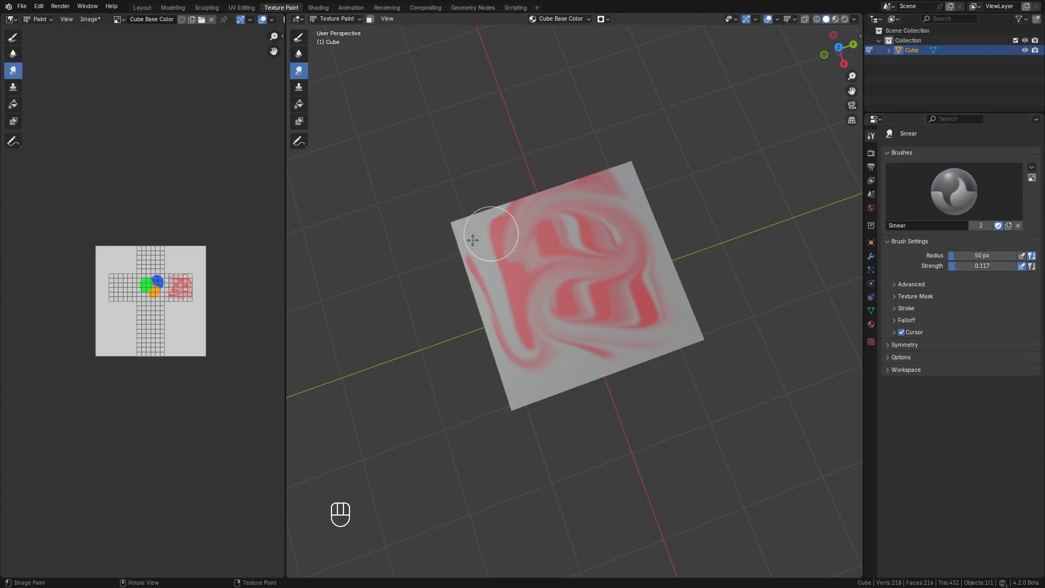
mouse_move(496, 292)
mouse_down()
mouse_move(497, 322)
mouse_move(676, 317)
mouse_move(585, 253)
mouse_up()
scroll(585, 253, up, 2)
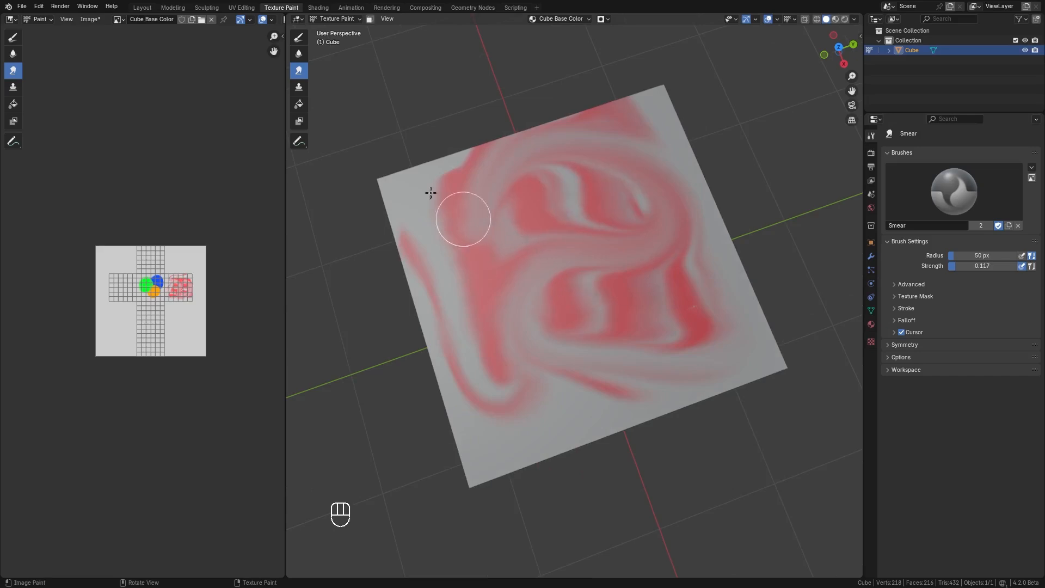
Clone several parts of the red swirl pattern onto paler areas of the cube's top face with the Clone brush.
click(299, 88)
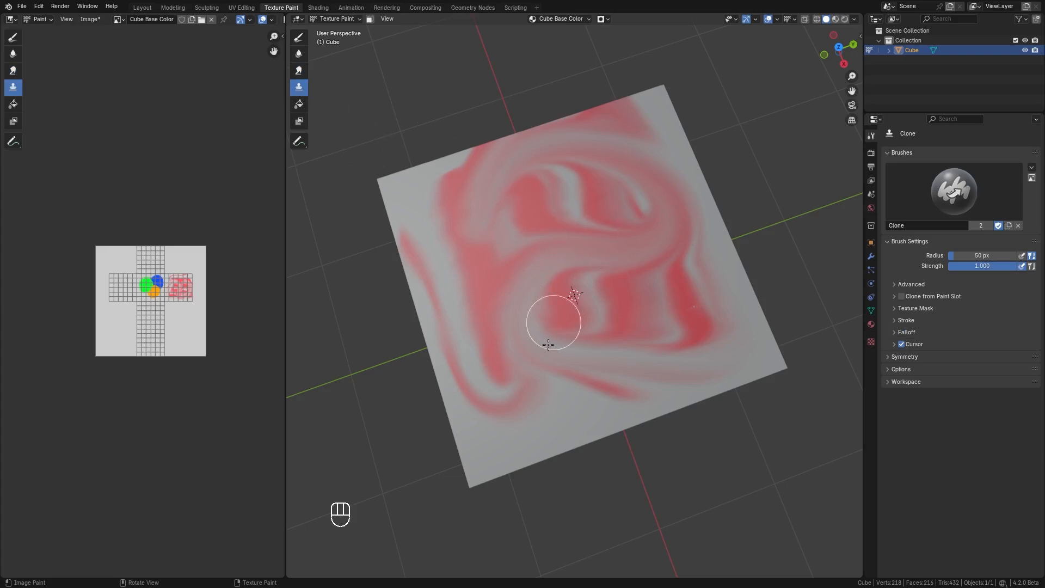
mouse_move(518, 403)
mouse_down()
mouse_move(553, 385)
mouse_move(543, 413)
mouse_move(514, 441)
mouse_move(427, 408)
mouse_move(602, 401)
mouse_up()
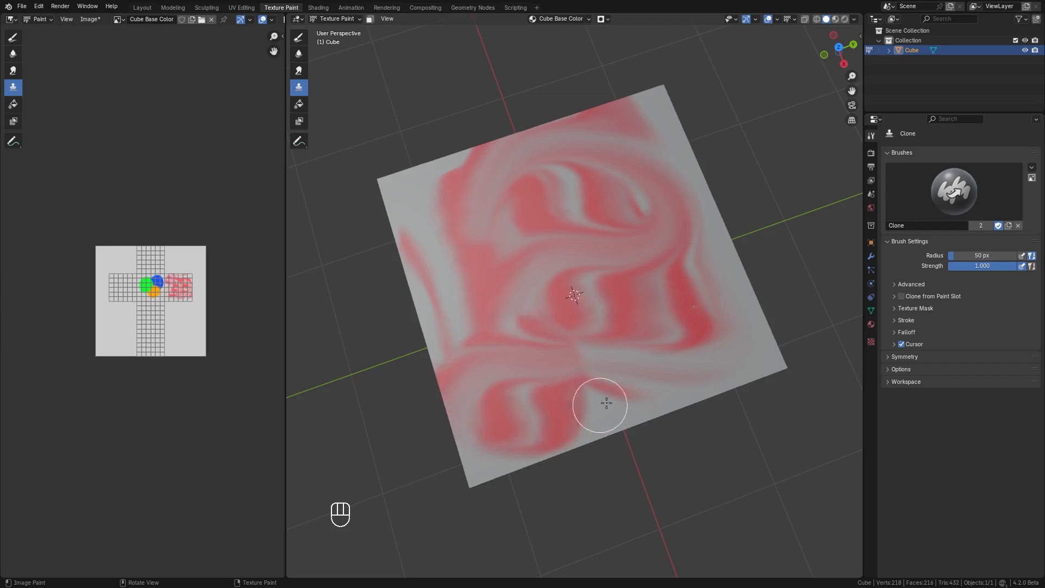
ctrl+click(442, 189)
drag(474, 260, 480, 279)
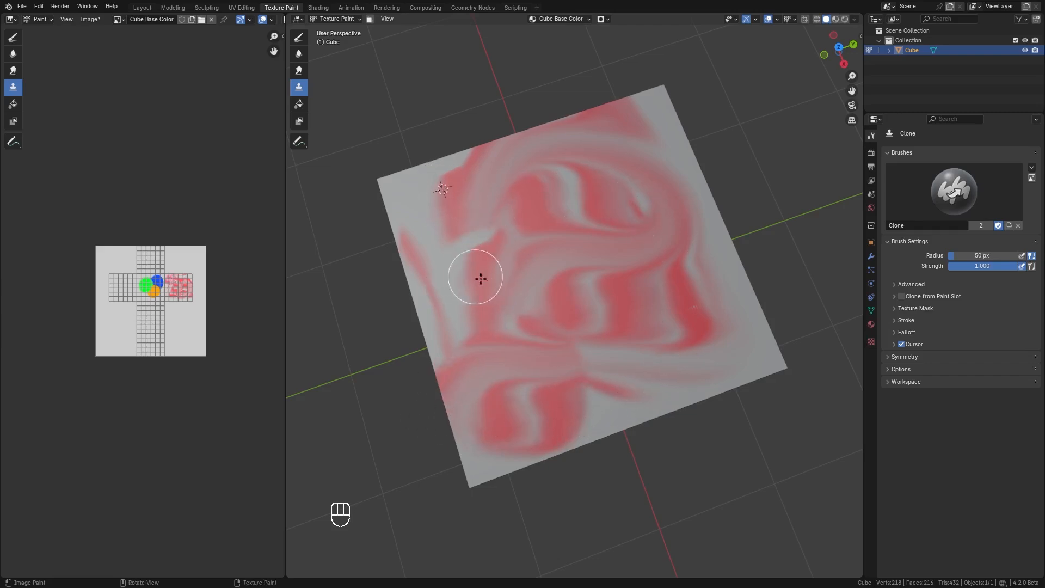
ctrl+click(666, 285)
click(594, 377)
mouse_move(593, 377)
mouse_down()
mouse_move(576, 385)
mouse_move(662, 366)
mouse_up()
Set a clone source near the middle of the top face and clone the pattern toward the edge and onto the adjoining side.
mouse_move(663, 367)
middle_down()
mouse_move(516, 326)
mouse_move(557, 257)
middle_up()
ctrl+click(528, 229)
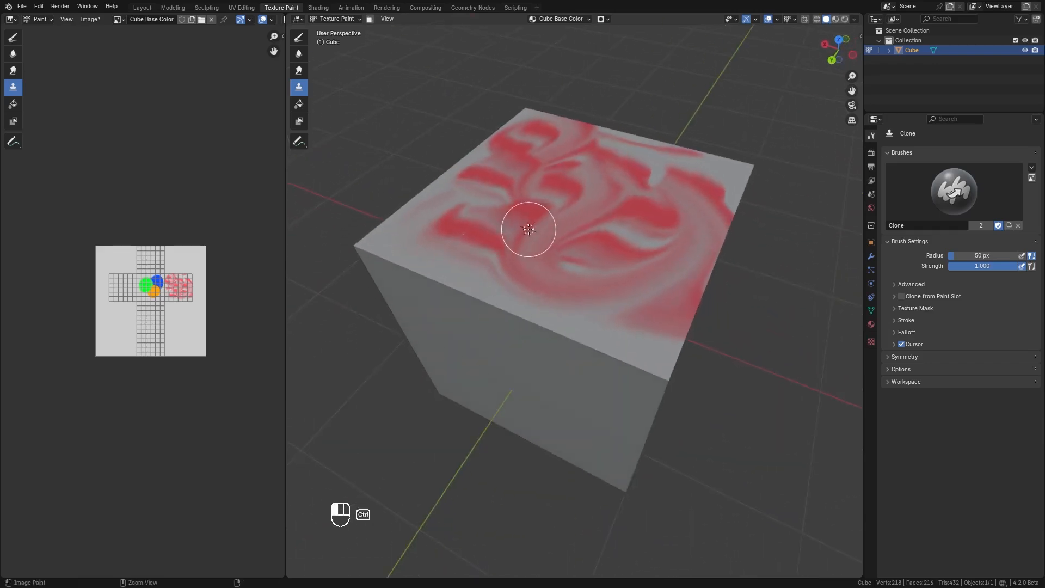
mouse_move(648, 299)
mouse_down()
mouse_move(658, 310)
mouse_move(630, 319)
mouse_move(589, 279)
mouse_up()
mouse_move(613, 283)
middle_down()
mouse_move(534, 292)
mouse_move(520, 279)
mouse_move(508, 210)
mouse_move(508, 222)
middle_up()
mouse_move(614, 222)
mouse_down()
mouse_move(565, 253)
mouse_move(510, 317)
mouse_move(606, 247)
mouse_up()
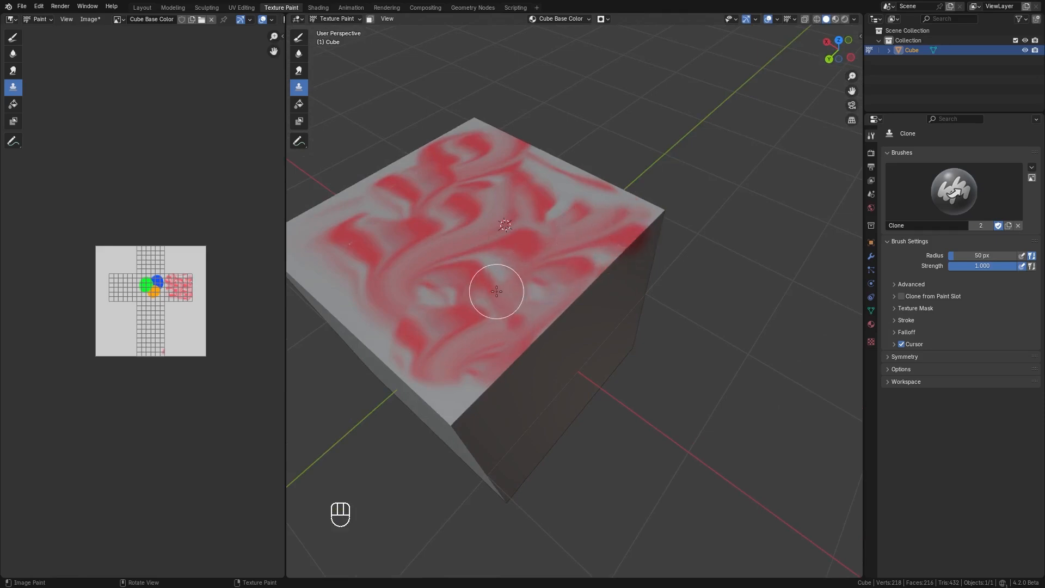
mouse_move(548, 299)
middle_down()
mouse_move(575, 259)
mouse_move(578, 230)
middle_up()
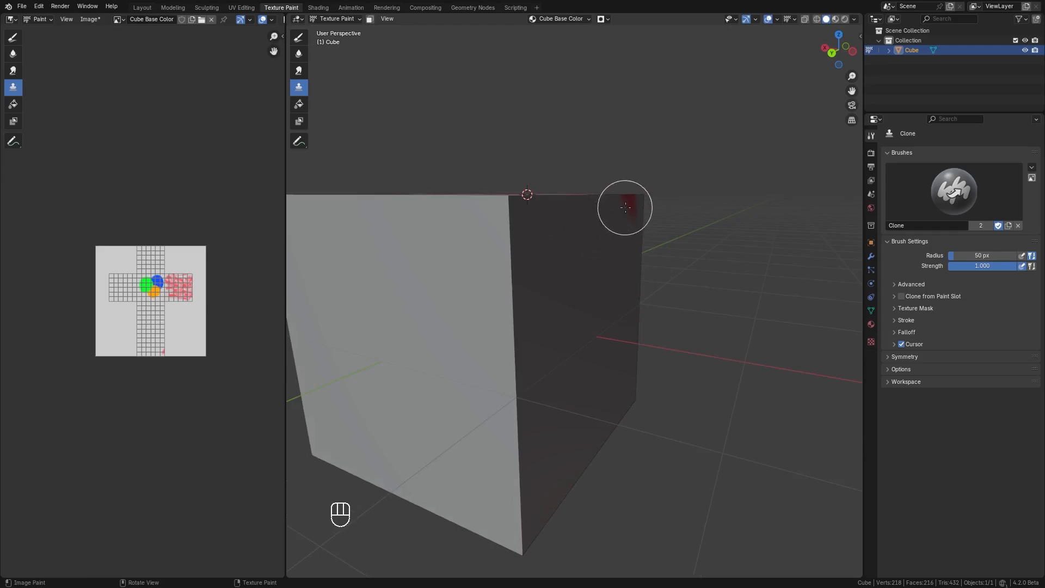
middle_drag(625, 208, 602, 231)
drag(614, 233, 646, 225)
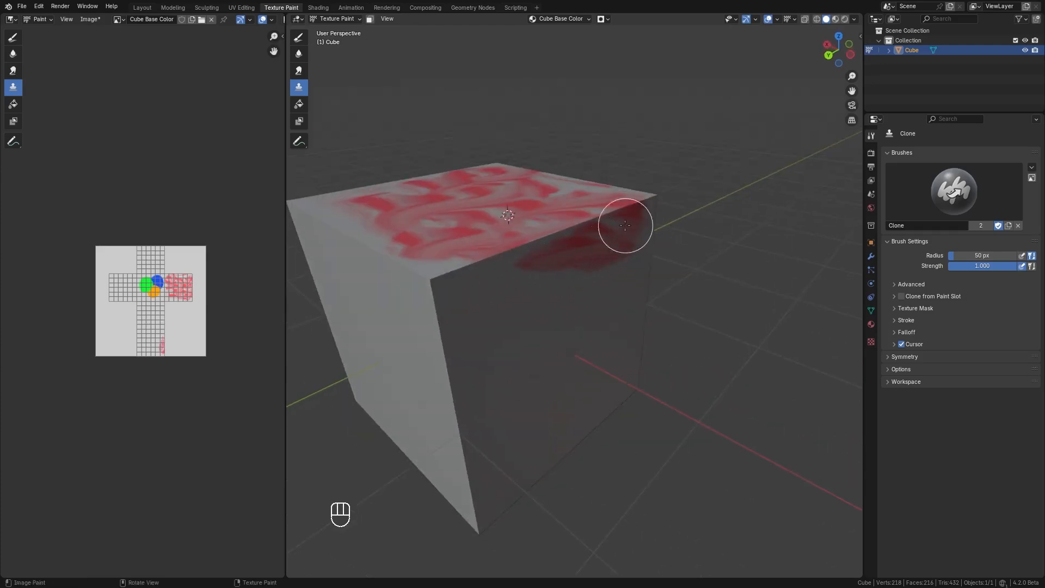
mouse_move(586, 251)
middle_down()
mouse_move(599, 244)
mouse_move(571, 231)
mouse_move(659, 269)
middle_up()
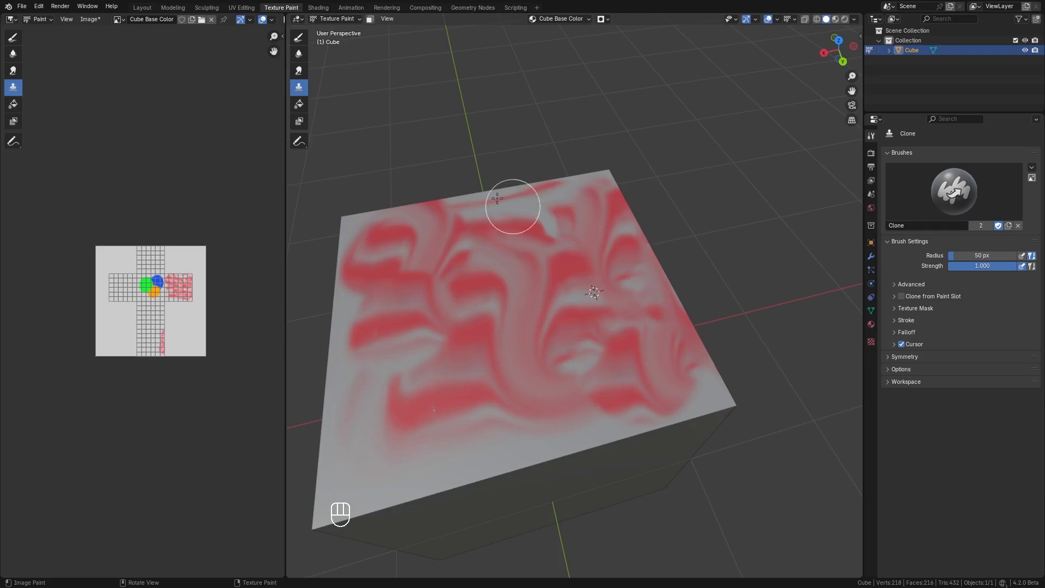
Set the Fill brush colour to yellow.
click(300, 104)
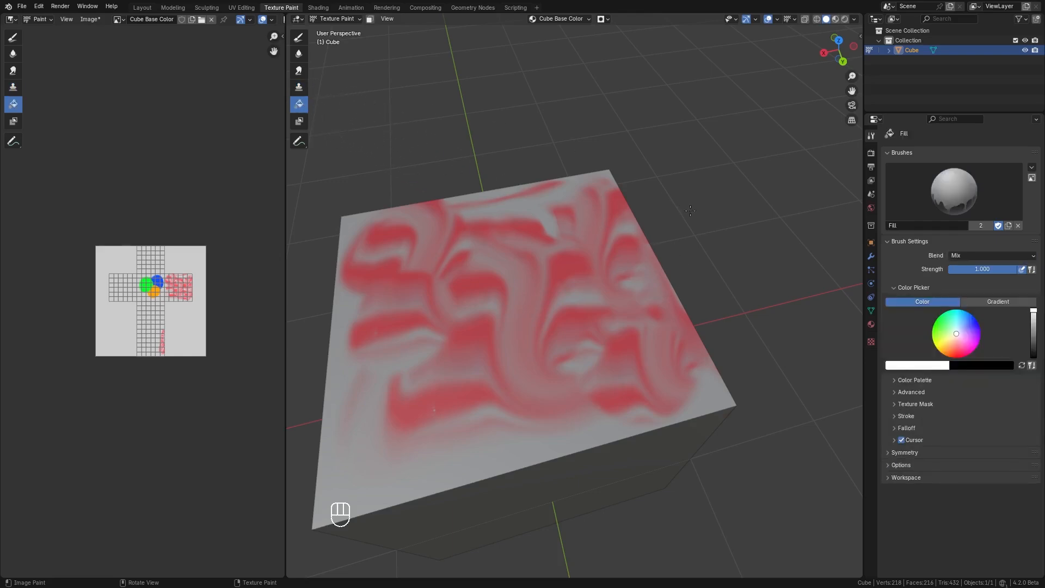
drag(940, 330, 940, 340)
Try filling the whole cube with yellow, and undo the fill.
click(621, 325)
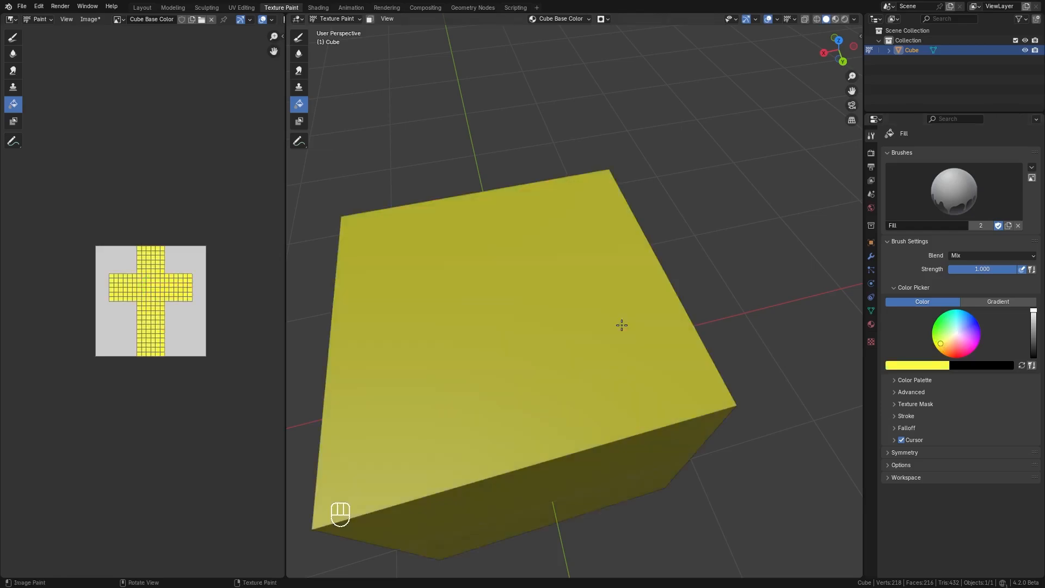
middle_drag(621, 325, 668, 326)
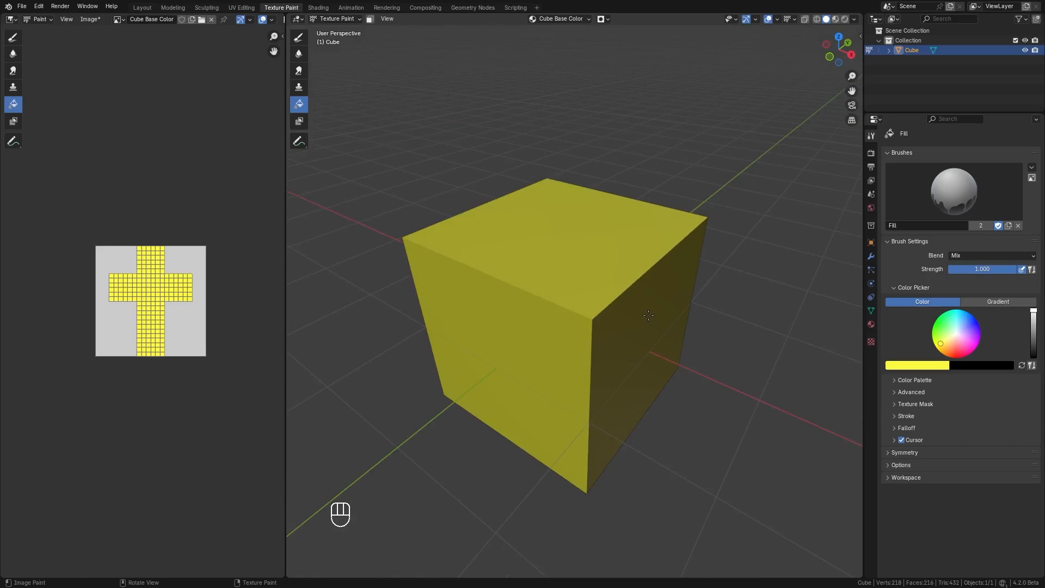
key(ctrl+z)
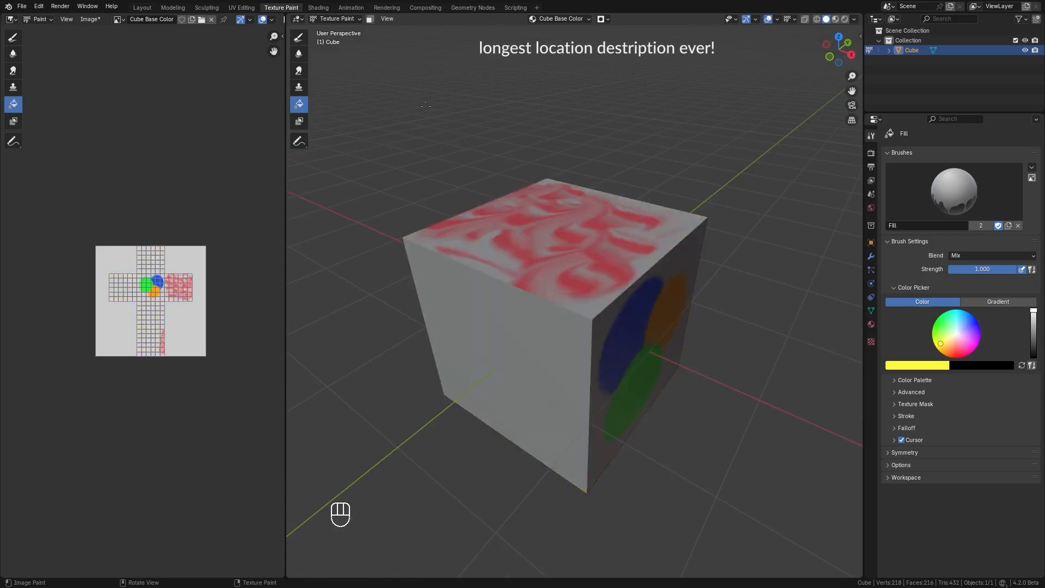
Turn on face selection masking and box-select a block of faces on an unpainted side of the cube.
click(370, 20)
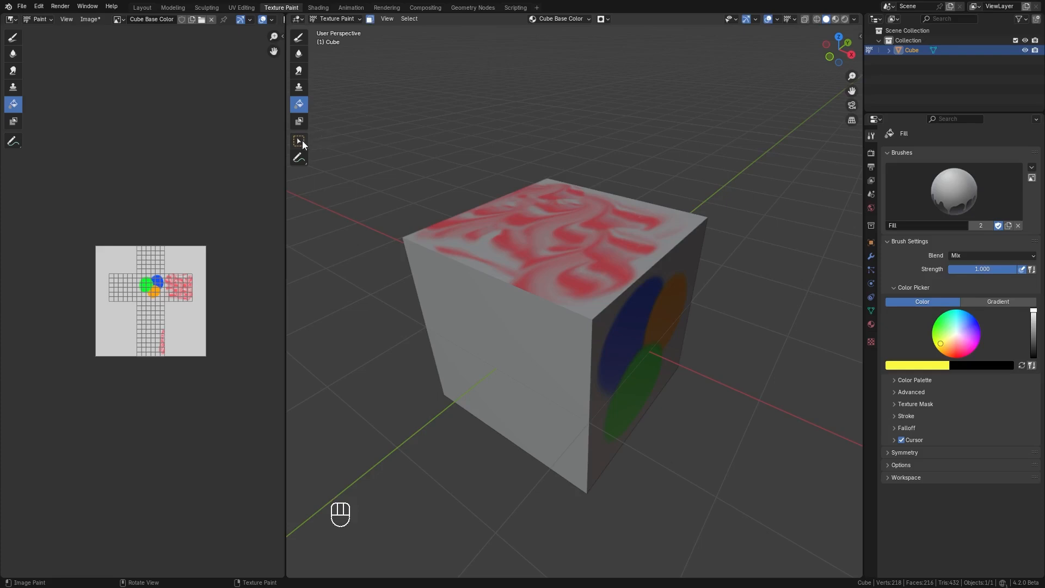
mouse_move(299, 140)
mouse_down()
mouse_move(347, 208)
mouse_move(326, 167)
mouse_up()
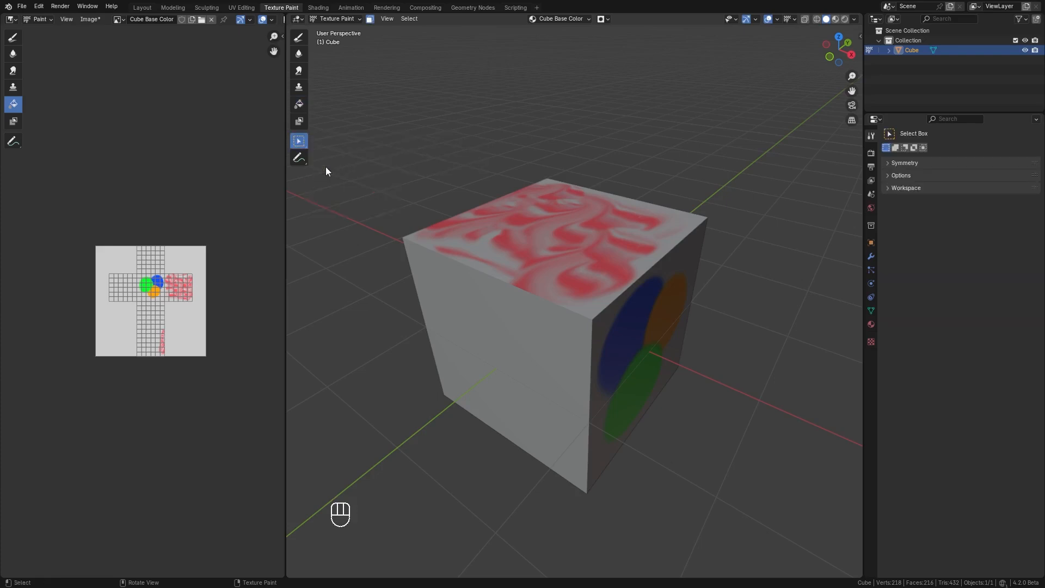
middle_drag(609, 236, 509, 248)
drag(509, 248, 624, 379)
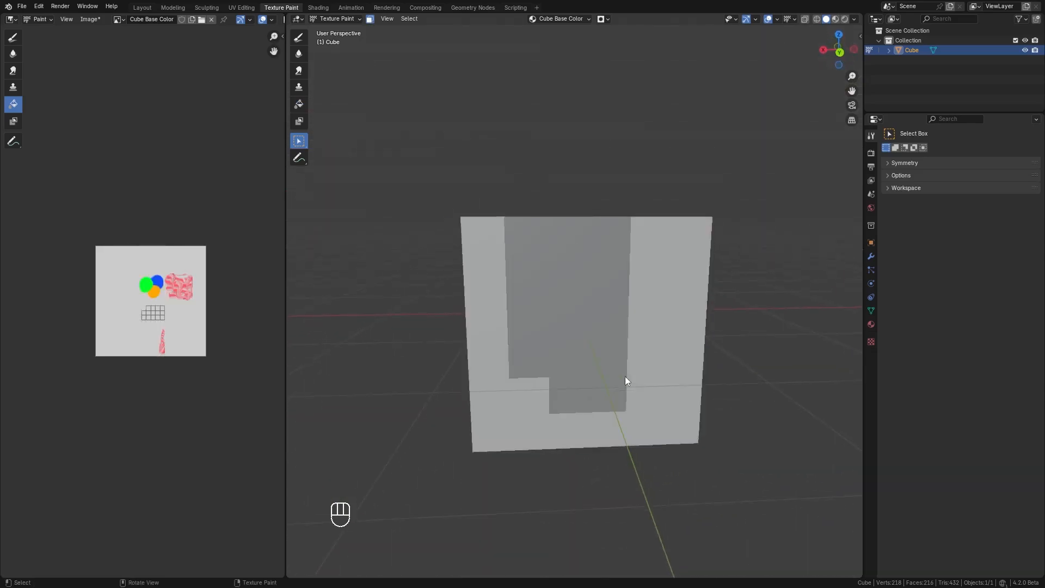
Fill the selected faces with yellow and turn face selection masking off.
click(300, 105)
click(580, 279)
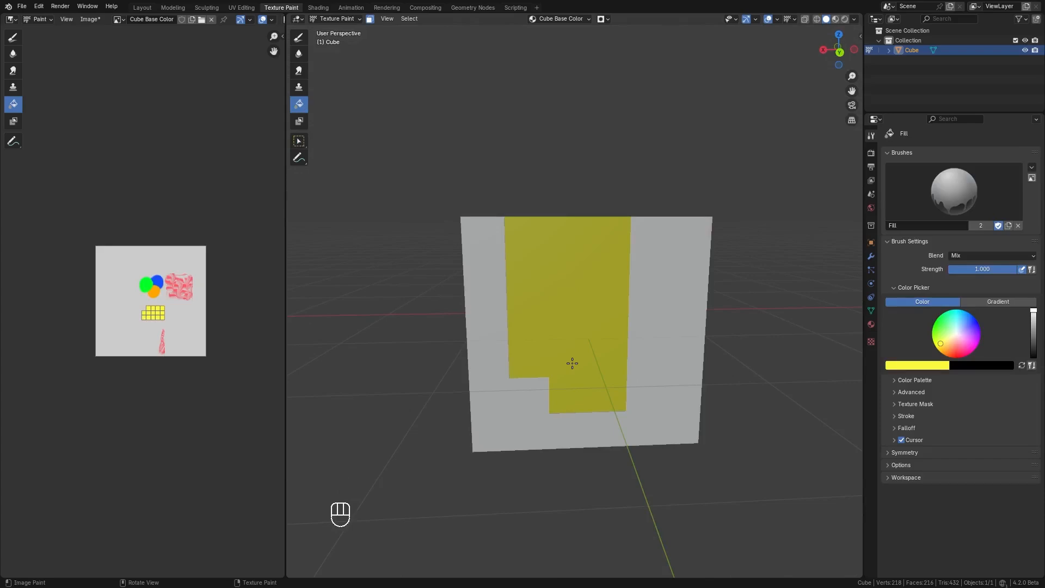
middle_drag(577, 369, 600, 388)
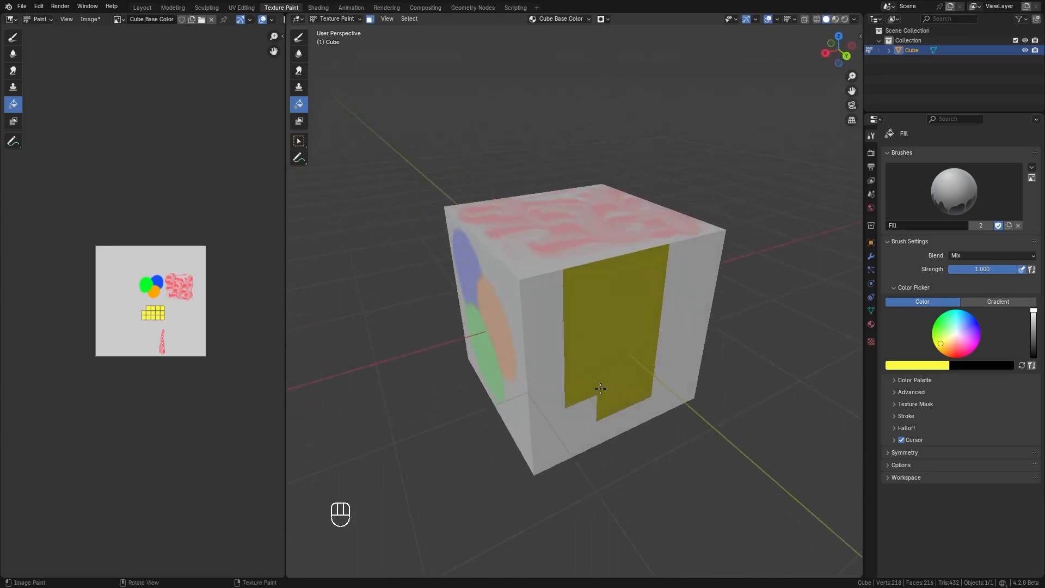
click(370, 20)
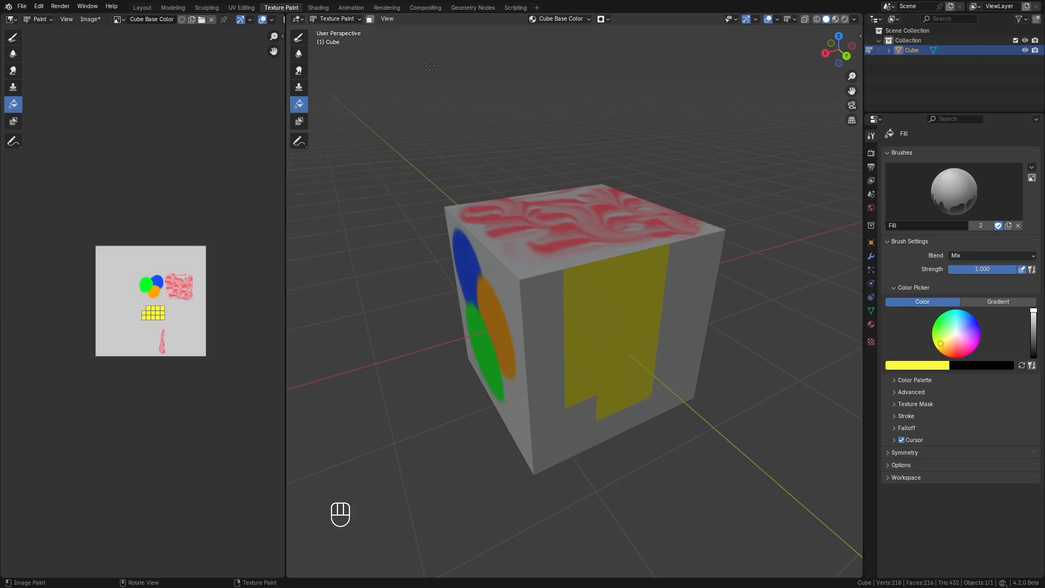
Enable the stencil mask with a new image at its default settings, and invert the stencil.
click(297, 38)
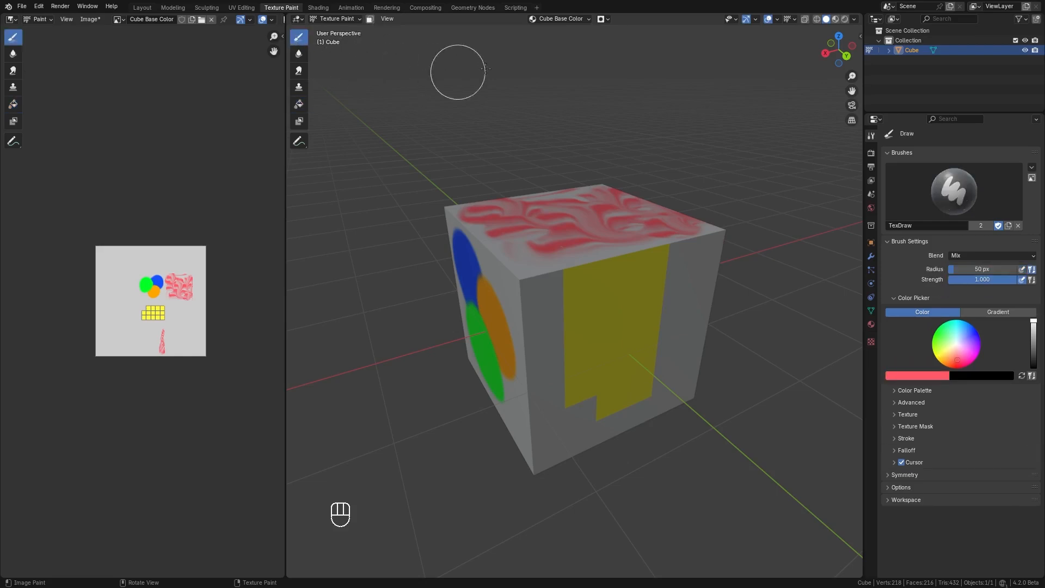
click(604, 22)
click(561, 39)
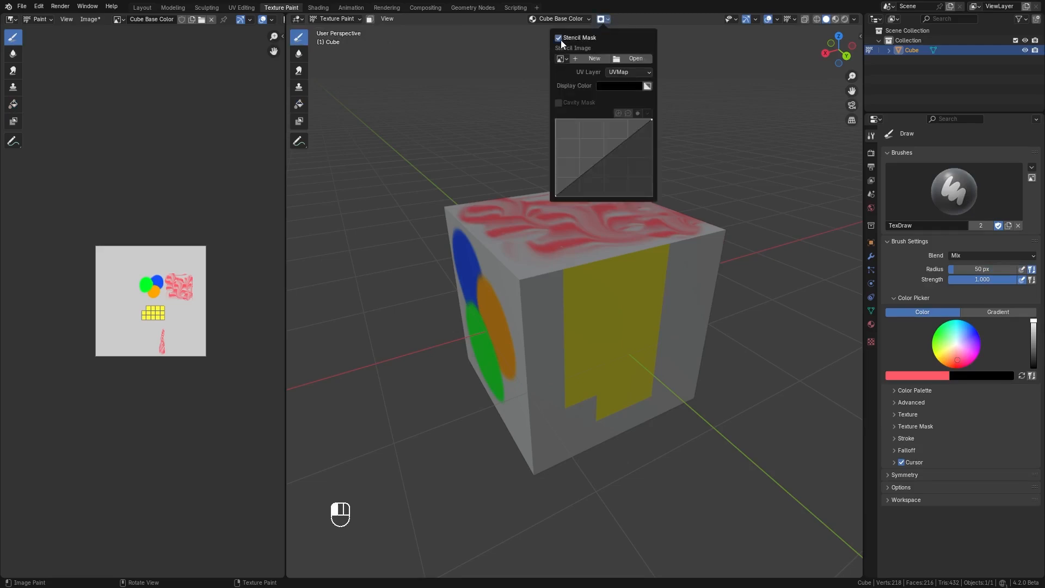
click(592, 58)
click(571, 151)
click(647, 86)
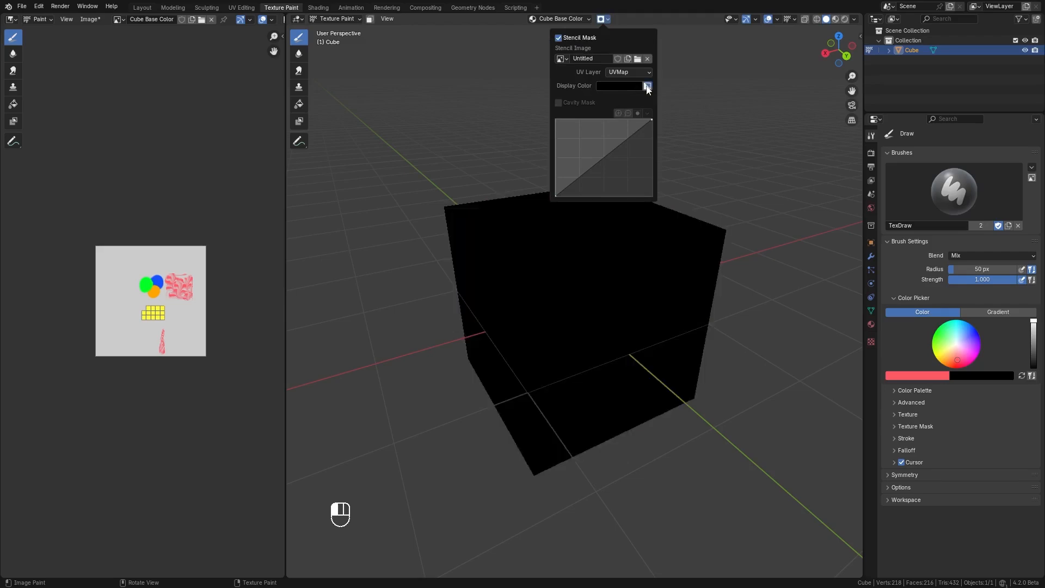
Use the Mask brush to unmask much of the yellow-filled side, and mask a ring around its central spot.
click(299, 123)
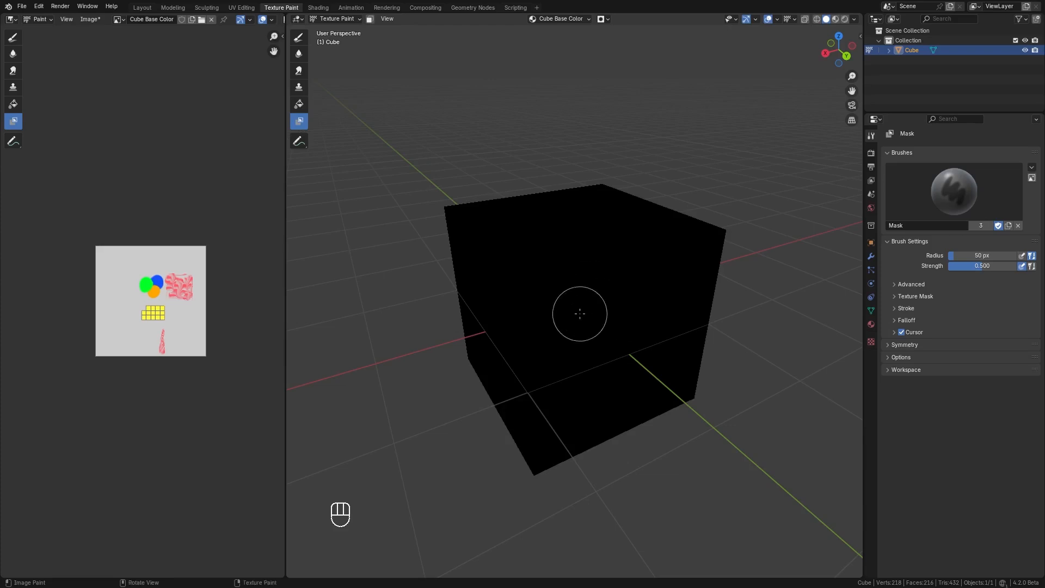
middle_drag(578, 310, 599, 322)
mouse_move(600, 308)
mouse_down()
mouse_move(618, 312)
mouse_move(620, 335)
mouse_up()
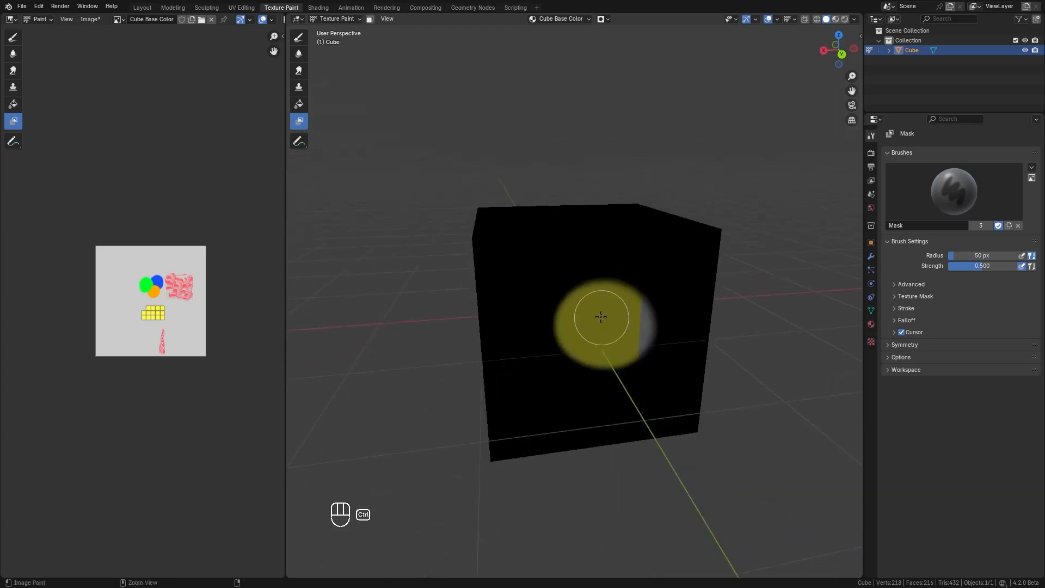
mouse_move(528, 290)
ctrl+mouse_down()
mouse_move(509, 318)
mouse_move(552, 403)
mouse_move(675, 378)
mouse_move(667, 258)
mouse_move(528, 247)
mouse_move(506, 329)
ctrl+mouse_up()
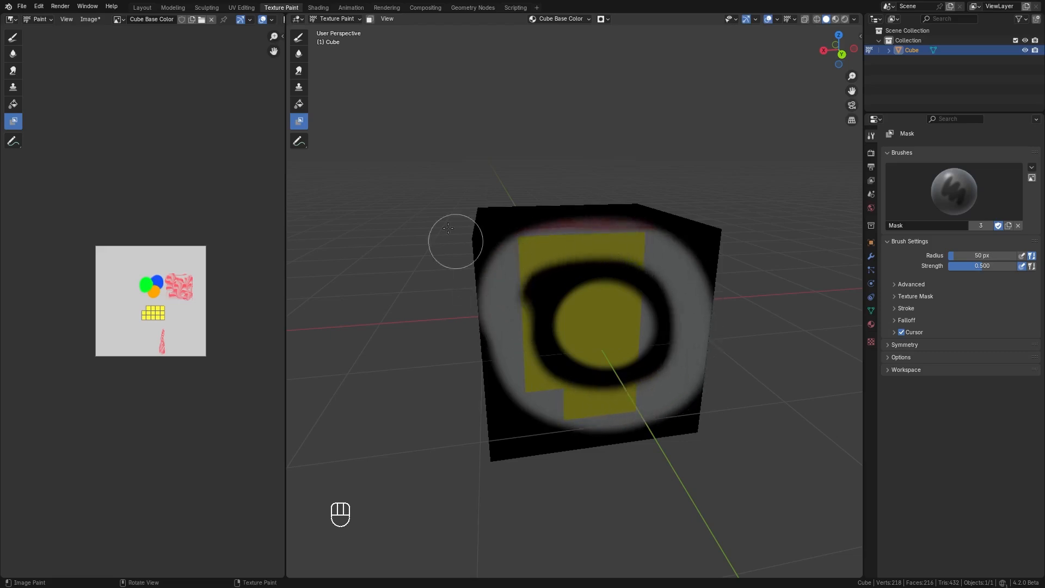
Fill the unmasked areas of the stencilled cube with light violet-blue using the Fill brush.
click(298, 104)
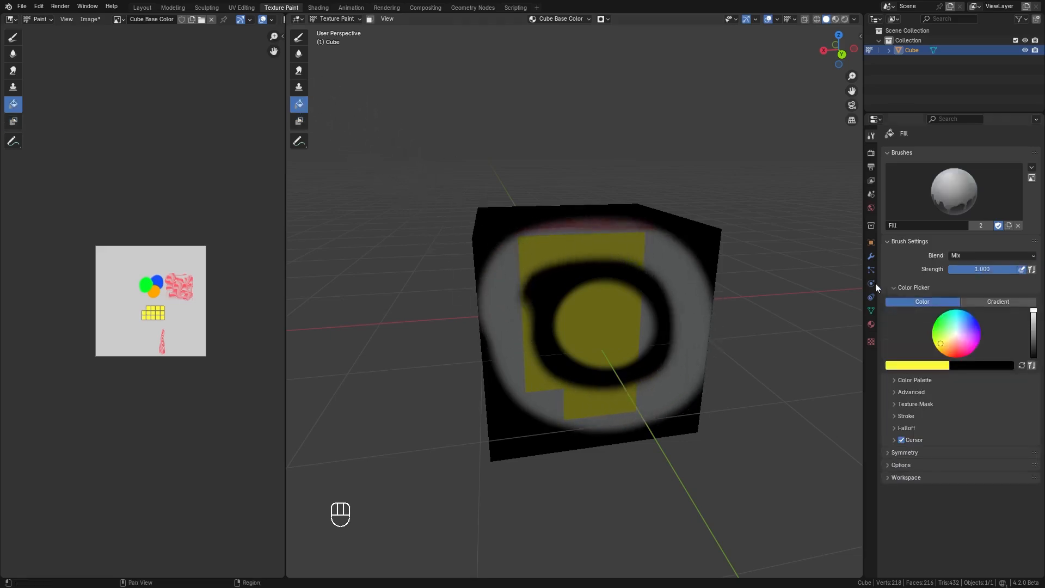
mouse_move(955, 328)
mouse_down()
mouse_move(966, 337)
mouse_move(967, 327)
mouse_up()
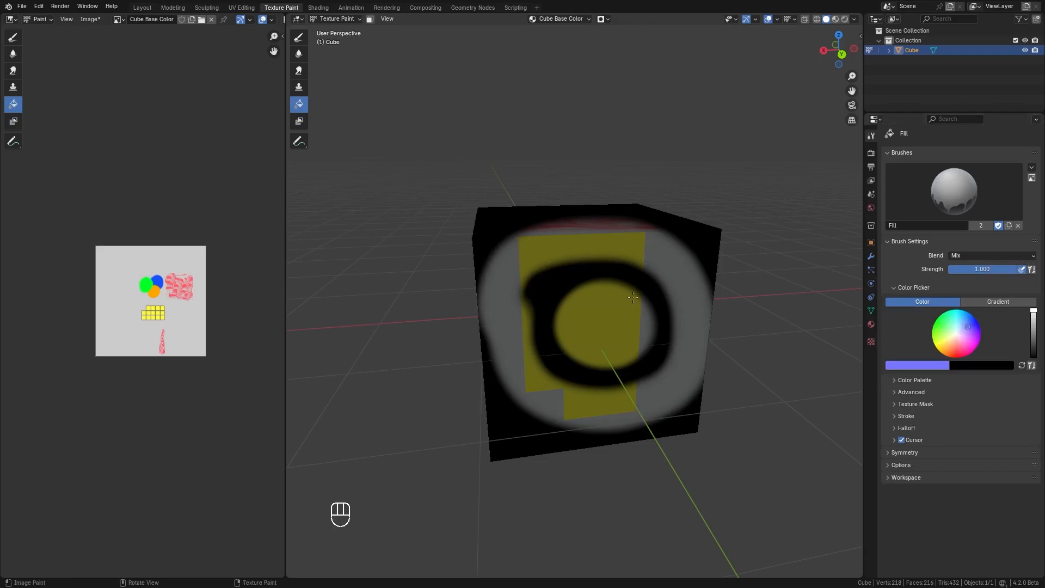
click(638, 255)
click(660, 253)
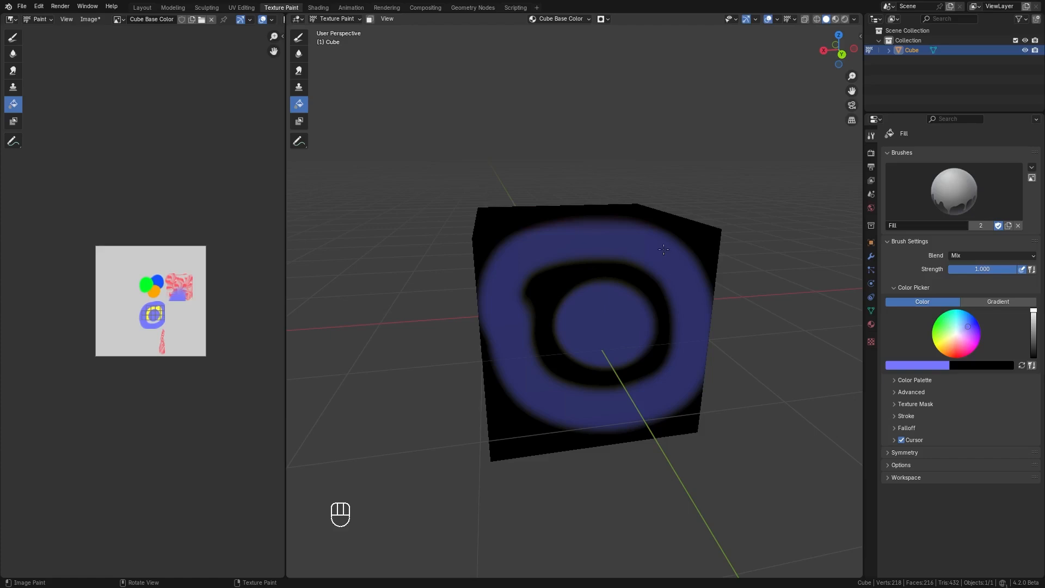
Unlink the stencil image and turn the stencil mask off, exposing an unpainted side of the cube.
click(608, 20)
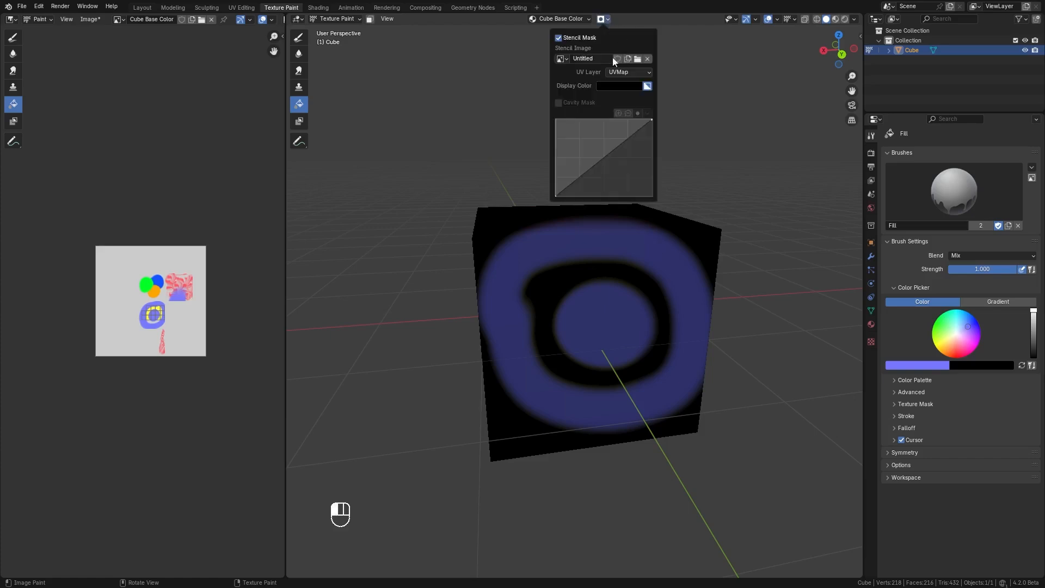
click(647, 58)
click(559, 38)
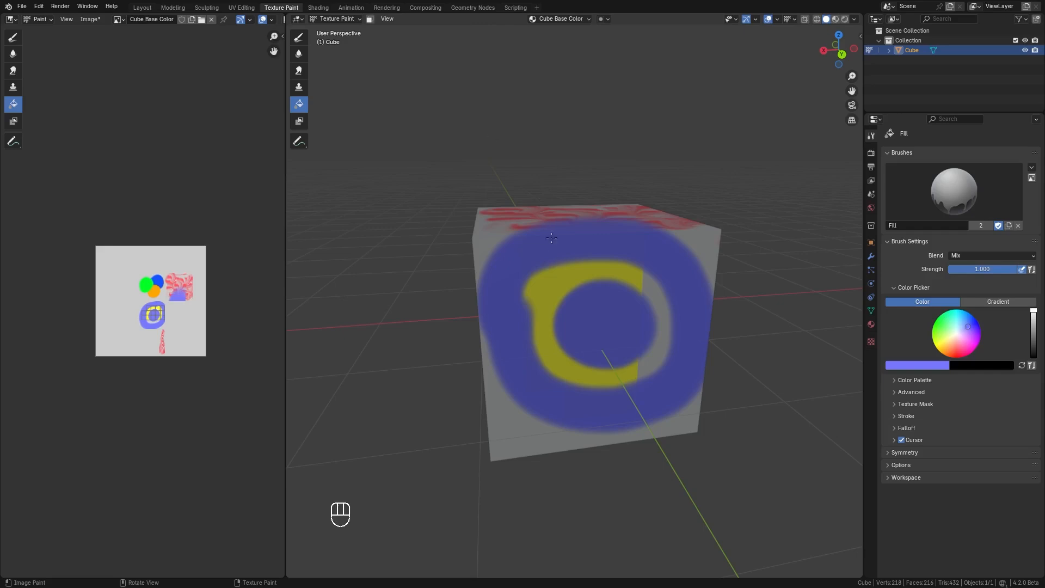
mouse_move(551, 238)
middle_down()
mouse_move(496, 285)
mouse_move(480, 279)
middle_up()
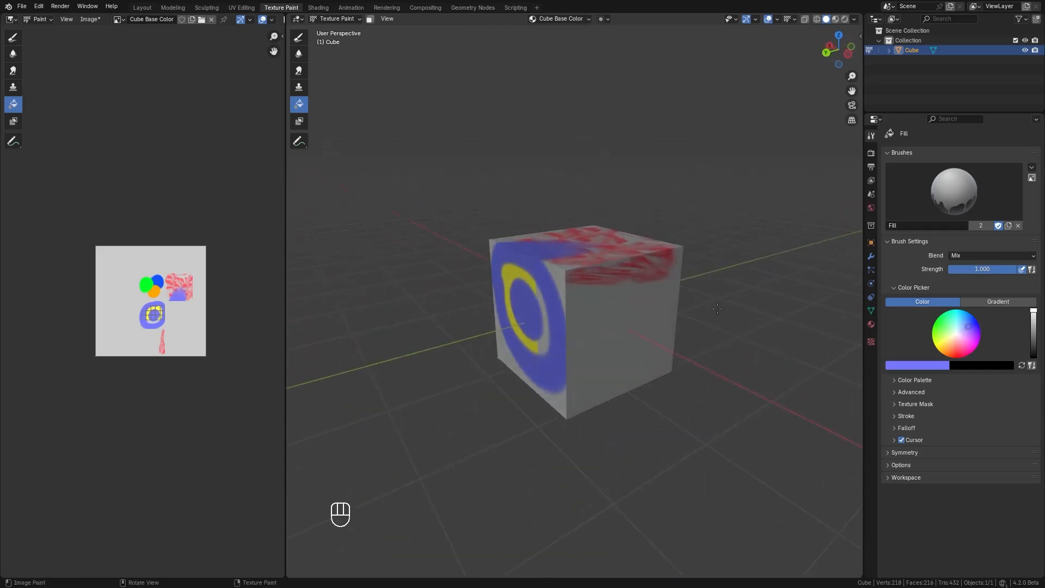
Turn off Occlude and Backface Culling for the Draw brush, and paint a blue blob on the mostly blank side below the red strokes.
click(891, 463)
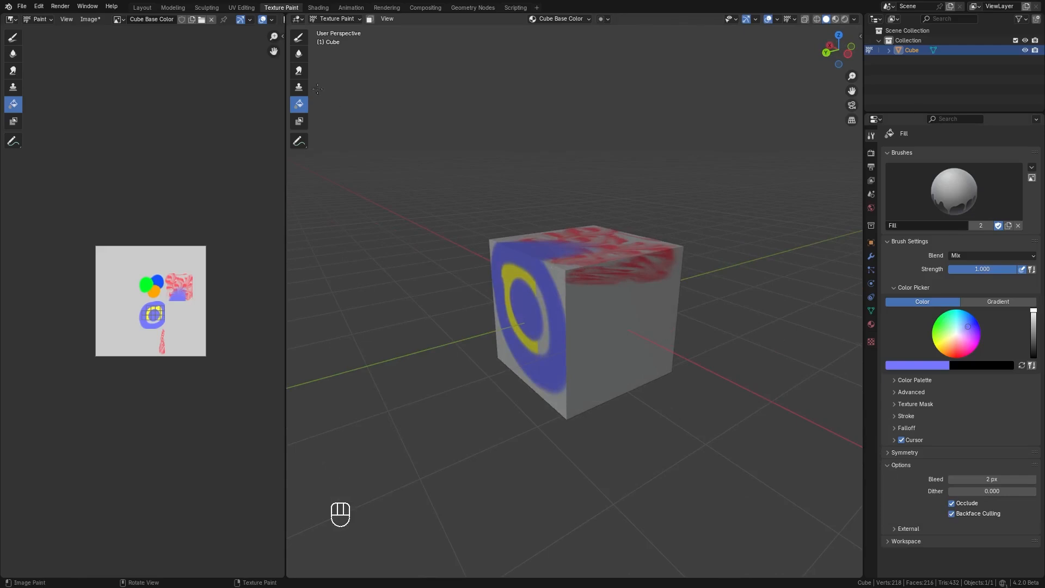
click(300, 37)
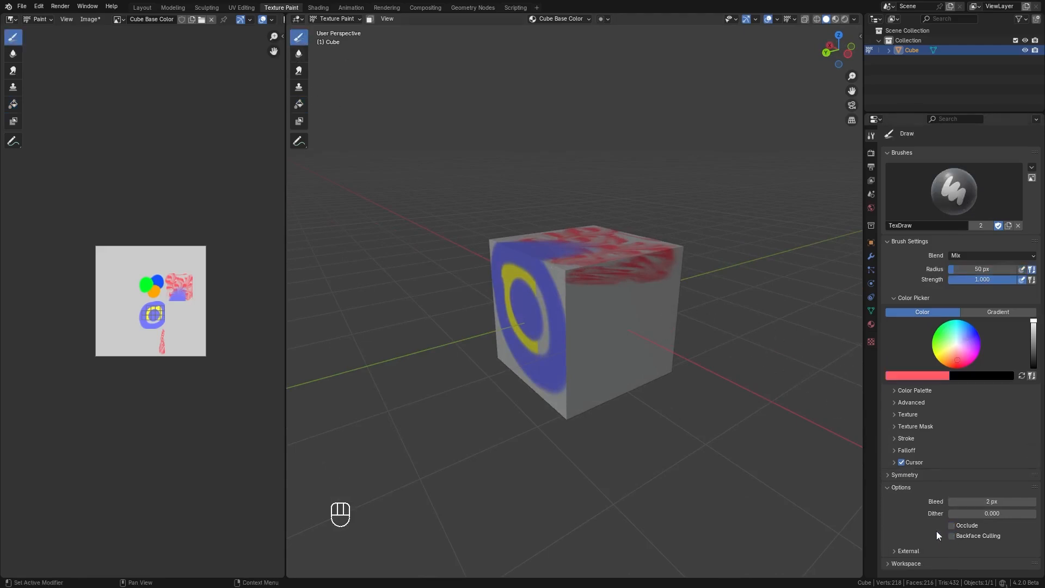
drag(956, 344, 974, 331)
mouse_move(700, 352)
middle_down()
mouse_move(555, 329)
mouse_move(569, 326)
middle_up()
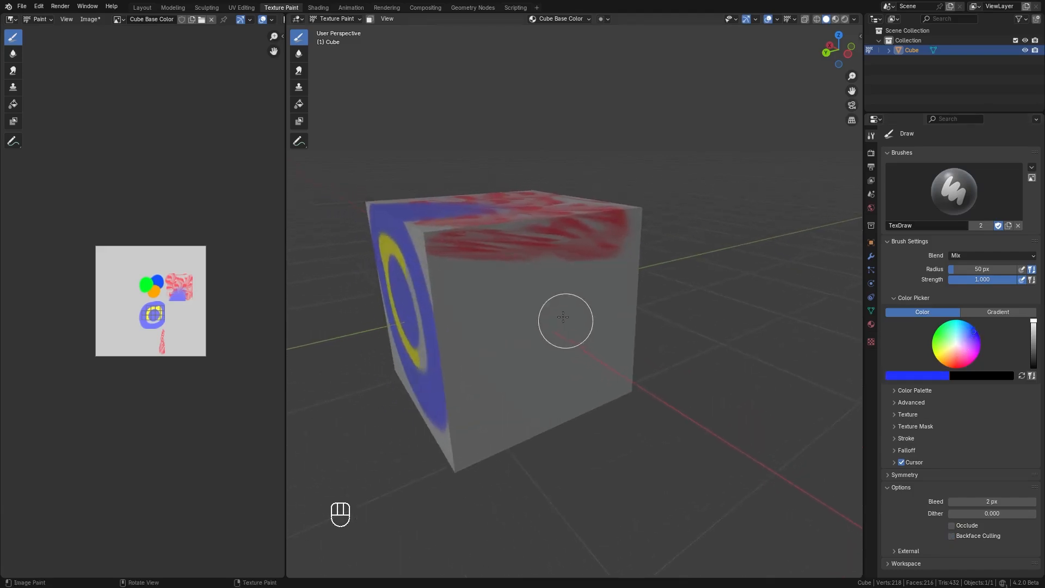
drag(566, 324, 558, 324)
mouse_move(558, 323)
middle_down()
mouse_move(565, 332)
mouse_move(717, 325)
mouse_move(468, 302)
mouse_move(516, 289)
mouse_move(523, 314)
middle_up()
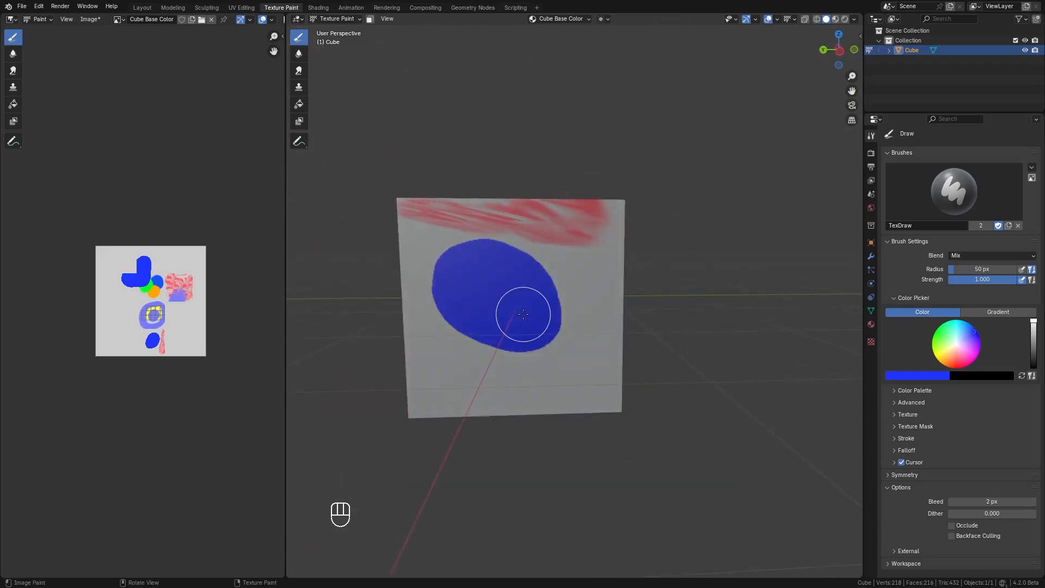
Turn Occlude back on and paint a smaller blue spot near the upper corner of another side of the cube.
click(952, 525)
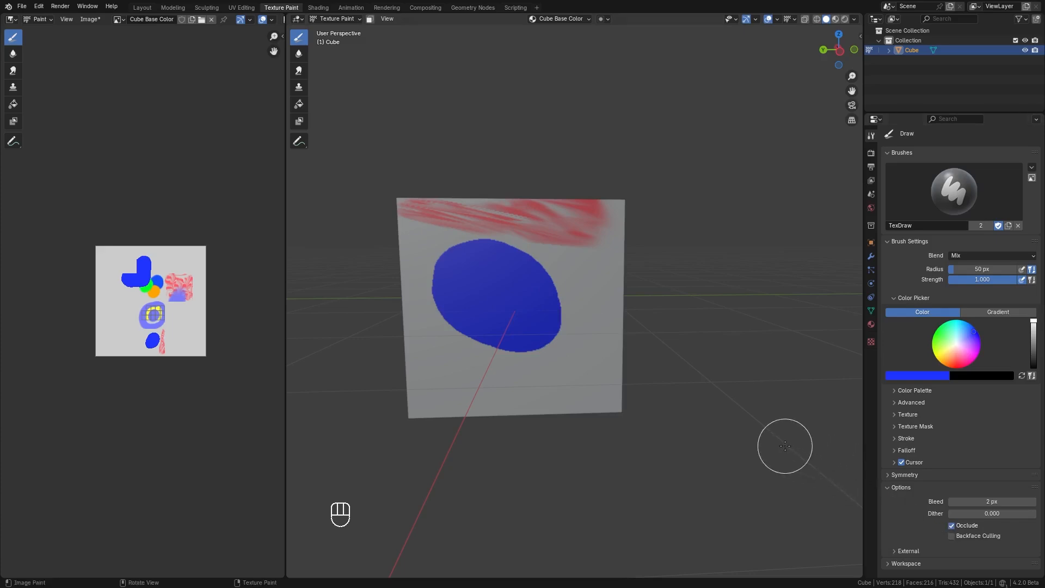
mouse_move(746, 424)
middle_down()
mouse_move(597, 328)
mouse_move(583, 289)
mouse_move(587, 223)
middle_up()
mouse_move(588, 221)
mouse_down()
mouse_move(599, 248)
mouse_move(581, 226)
mouse_move(589, 244)
mouse_up()
scroll(617, 262, up, 3)
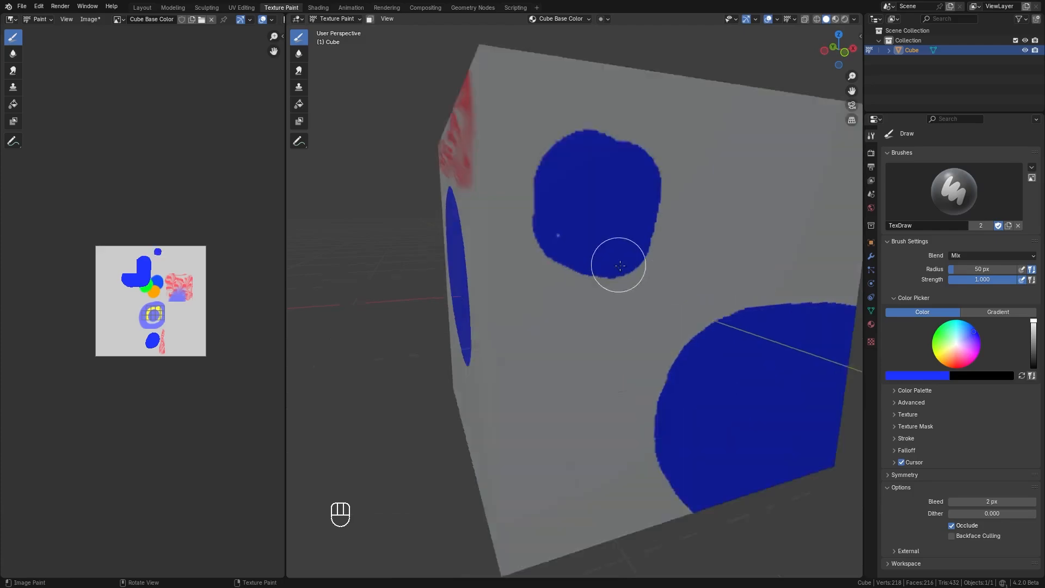
Paint a second blue spot on that side from inside the cube, and turn on Backface Culling to try another stroke.
shift+middle_drag(648, 307, 451, 382)
scroll(499, 364, up, 5)
middle_drag(516, 371, 630, 397)
scroll(599, 382, down, 2)
mouse_move(591, 245)
mouse_down()
mouse_move(646, 305)
mouse_move(531, 289)
mouse_up()
middle_drag(550, 288, 618, 284)
mouse_move(625, 256)
mouse_down()
mouse_move(703, 306)
mouse_move(710, 255)
mouse_up()
mouse_move(517, 191)
mouse_down()
mouse_move(466, 182)
mouse_move(480, 198)
mouse_up()
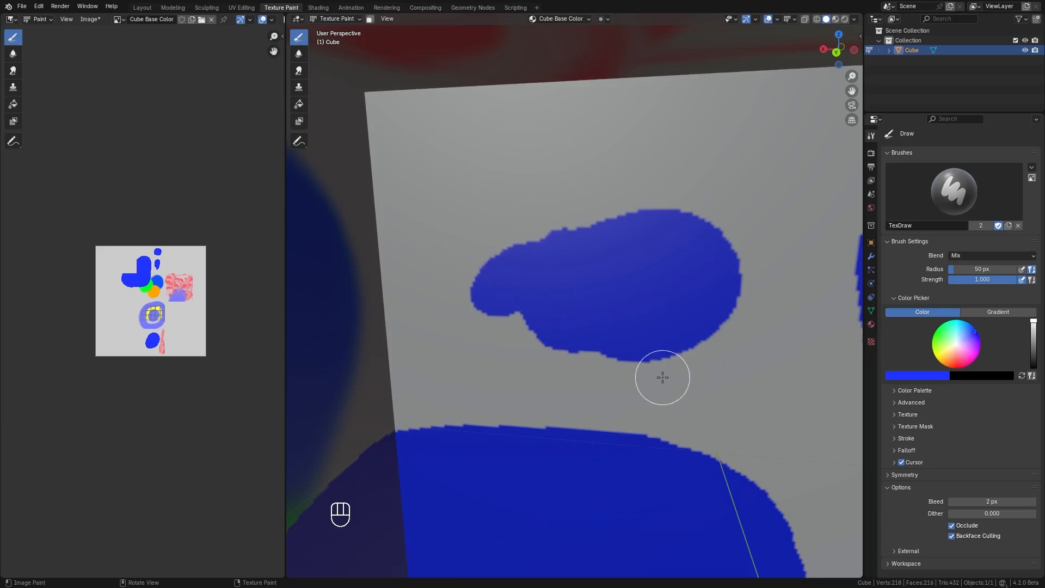
mouse_move(677, 375)
middle_down()
mouse_move(702, 374)
mouse_move(539, 377)
mouse_move(561, 374)
middle_up()
scroll(539, 376, down, 3)
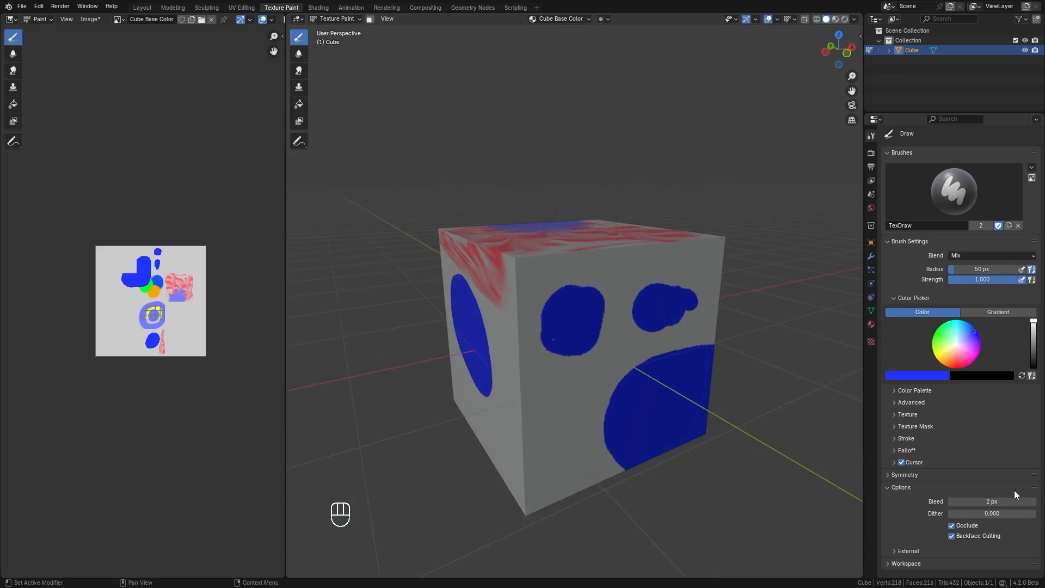
Set the bleed to 8 px and fill the entire cube with lime green using the Fill brush.
click(995, 501)
key(Return)
click(299, 104)
click(937, 334)
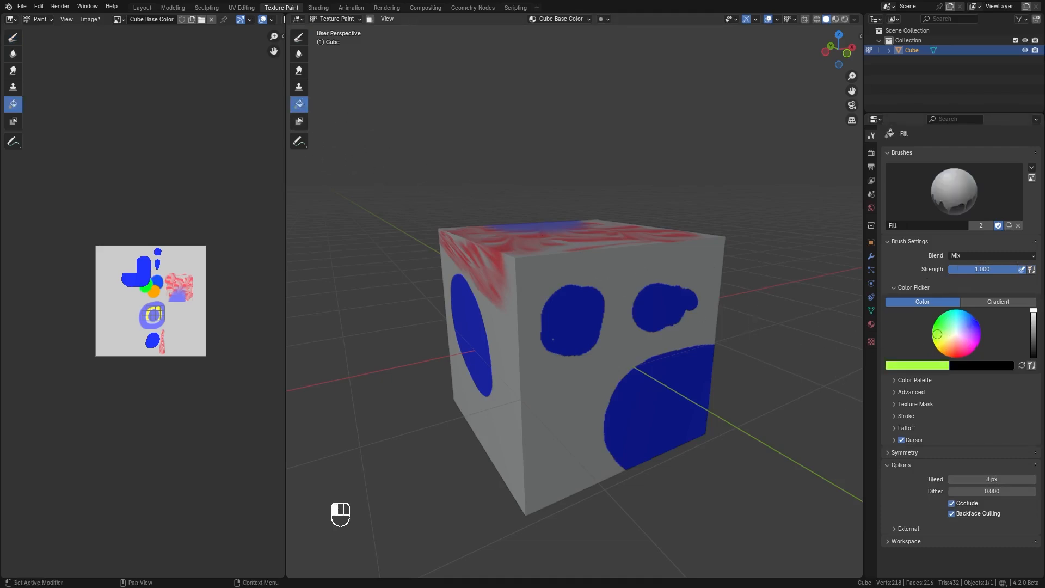
click(660, 345)
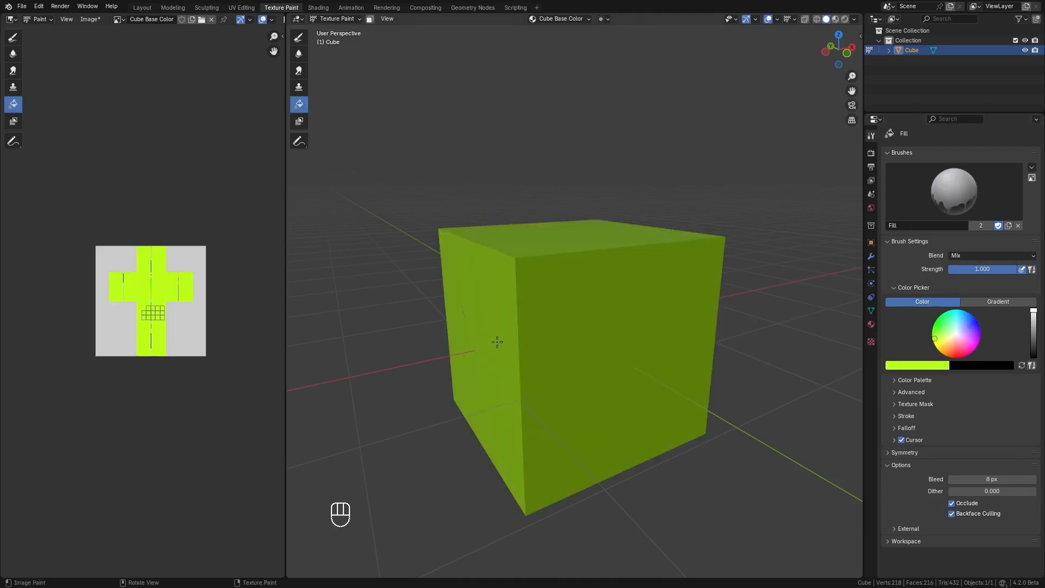
Turn on face selection masking and select the whole cube to show its full UV grid over the image.
scroll(131, 303, up, 8)
middle_drag(235, 366, 140, 352)
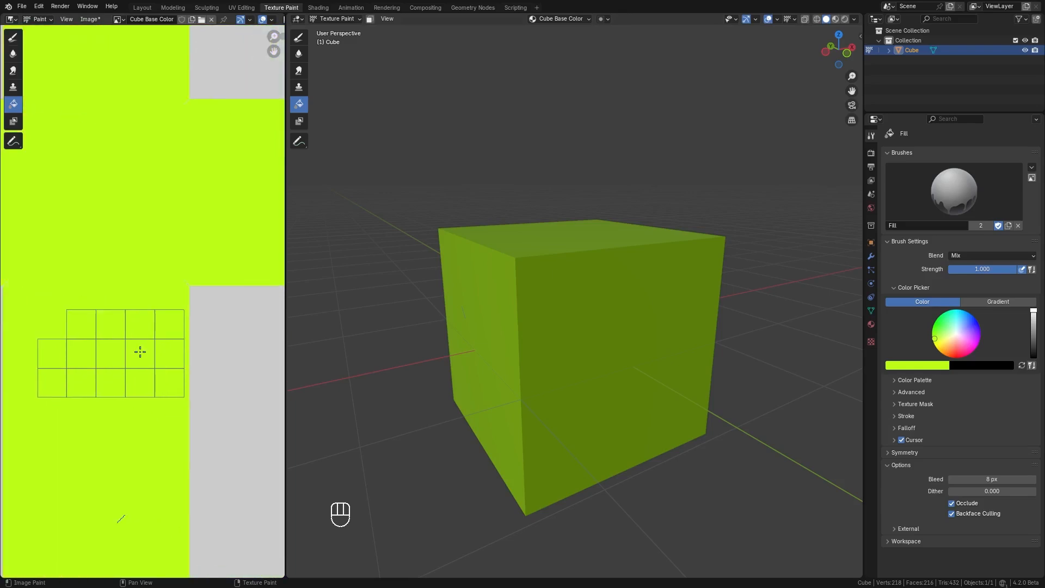
scroll(140, 352, up, 2)
scroll(184, 356, down, 1)
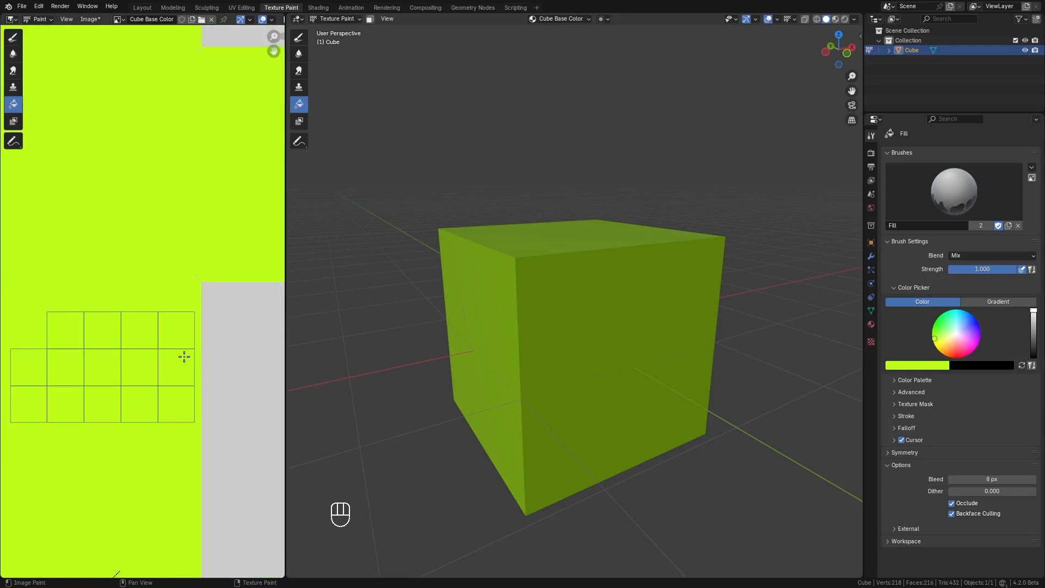
click(369, 20)
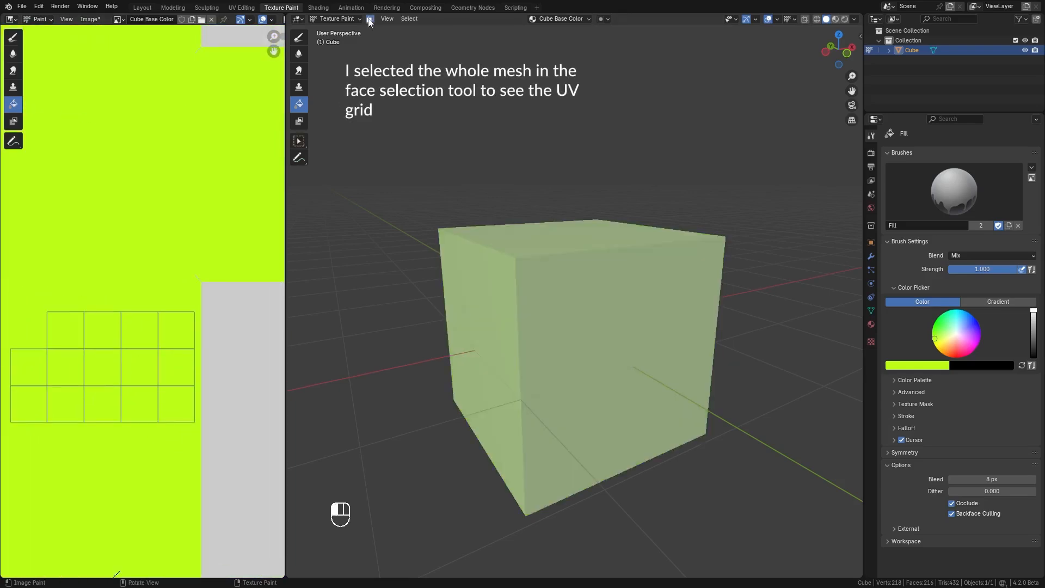
click(590, 378)
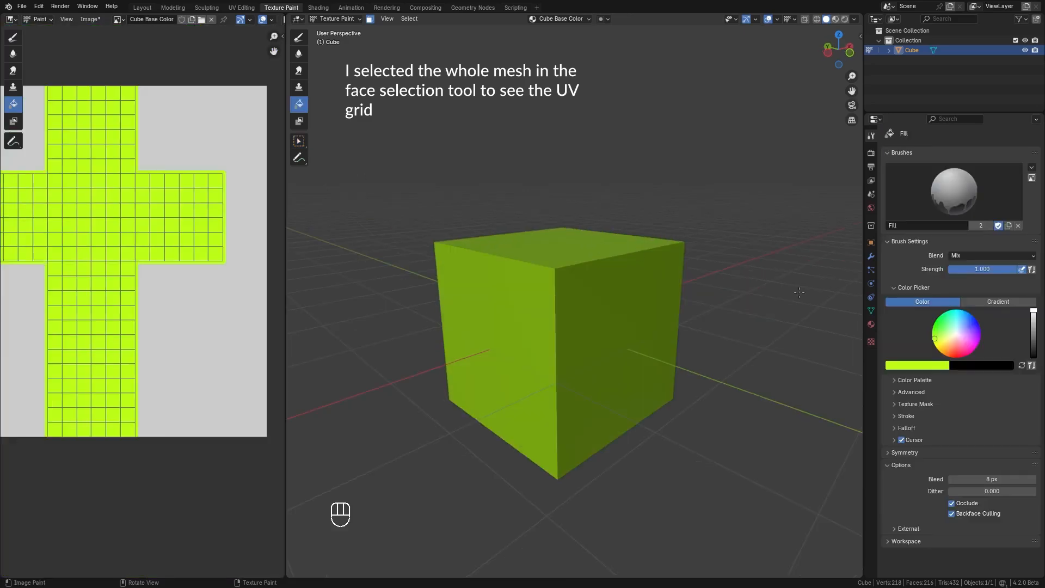
Paint blue Draw strokes along the upper edge of one side of the green cube and check the adjoining top face.
drag(966, 327, 975, 320)
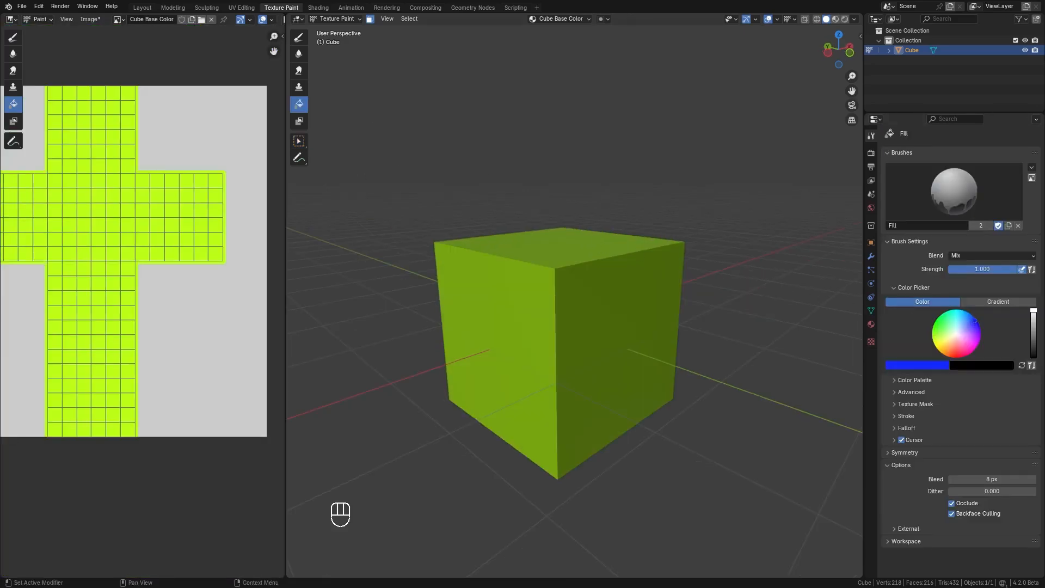
click(299, 38)
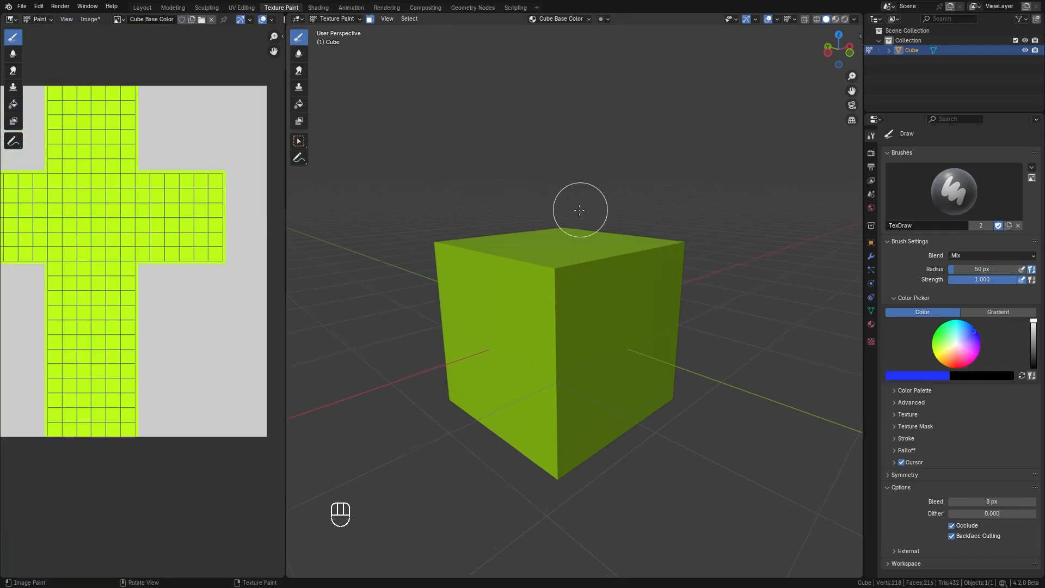
mouse_move(581, 205)
middle_down()
mouse_move(656, 247)
mouse_move(632, 251)
middle_up()
mouse_move(633, 251)
mouse_down()
mouse_move(566, 256)
mouse_move(620, 252)
mouse_up()
mouse_move(620, 252)
middle_down()
mouse_move(670, 296)
mouse_move(632, 258)
middle_up()
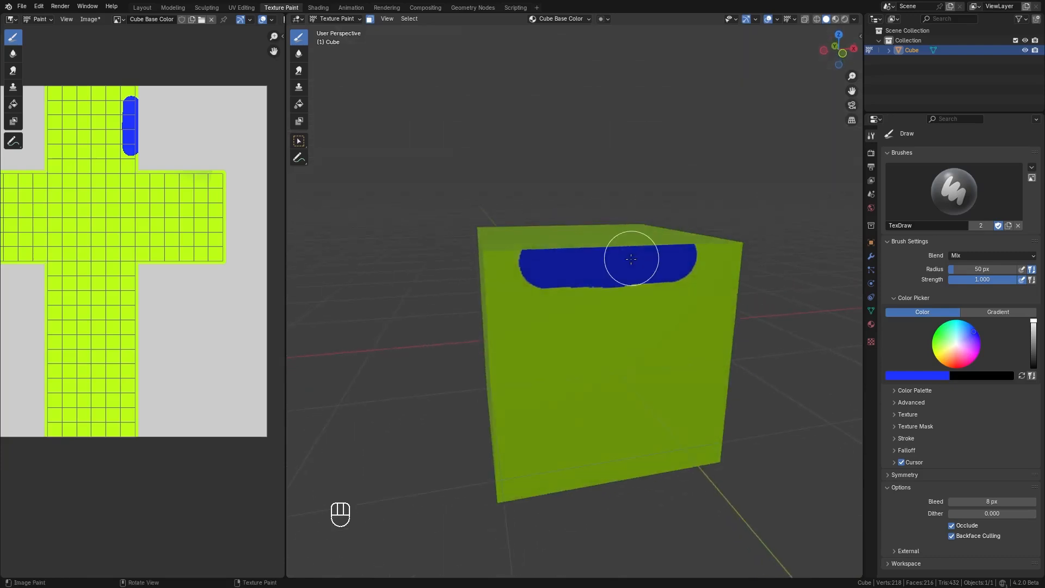
mouse_move(631, 258)
mouse_down()
mouse_move(621, 262)
mouse_move(652, 262)
mouse_up()
mouse_move(652, 262)
middle_down()
mouse_move(660, 305)
mouse_move(658, 278)
mouse_move(690, 273)
mouse_move(622, 279)
mouse_move(620, 252)
middle_up()
scroll(658, 278, up, 2)
drag(621, 252, 676, 255)
middle_drag(676, 256, 677, 242)
drag(677, 242, 355, 231)
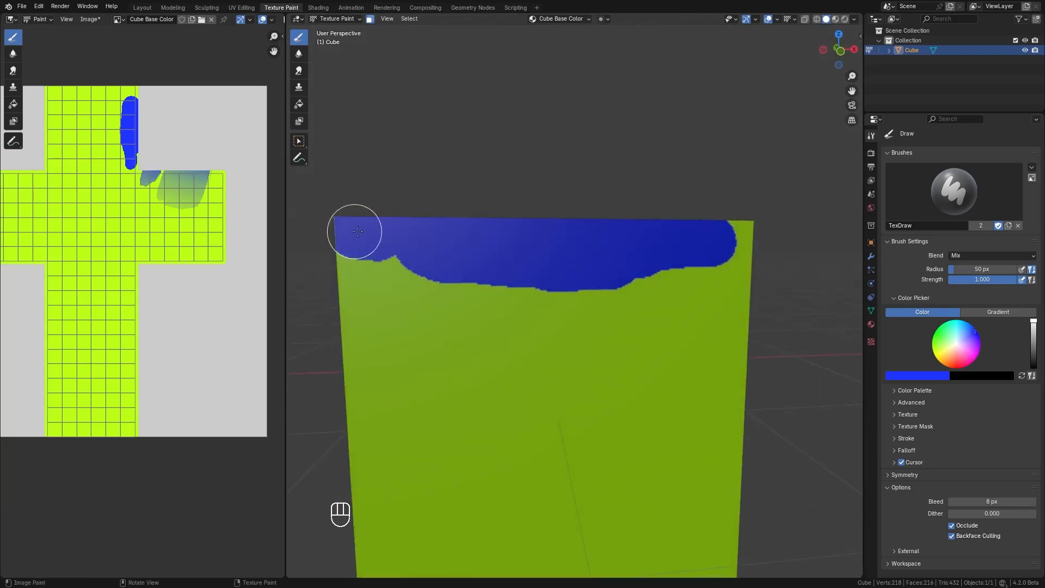
middle_drag(355, 230, 502, 283)
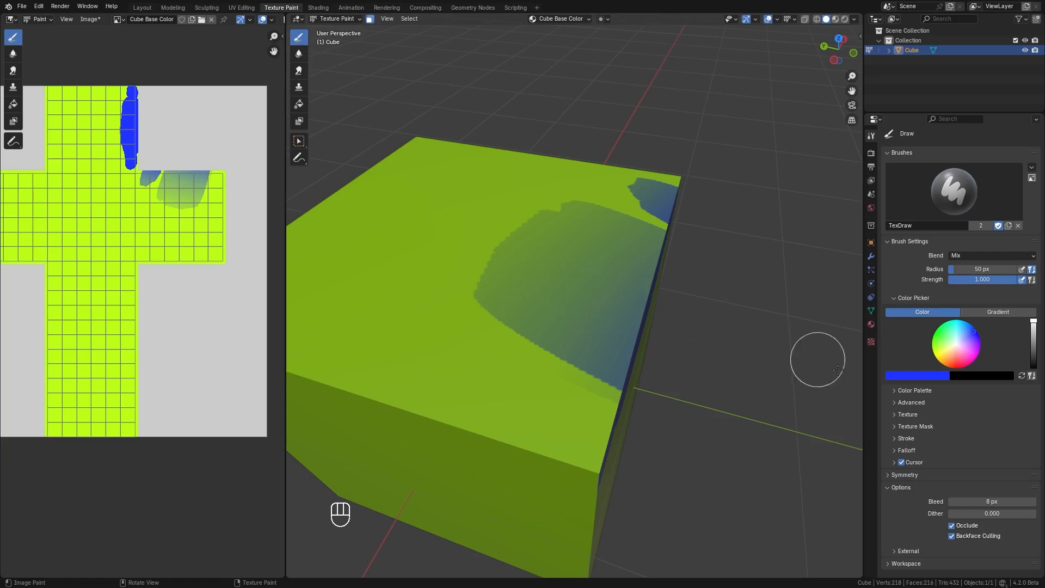
Set the Draw brush's normal falloff angle to 90.
click(912, 448)
scroll(912, 447, down, 3)
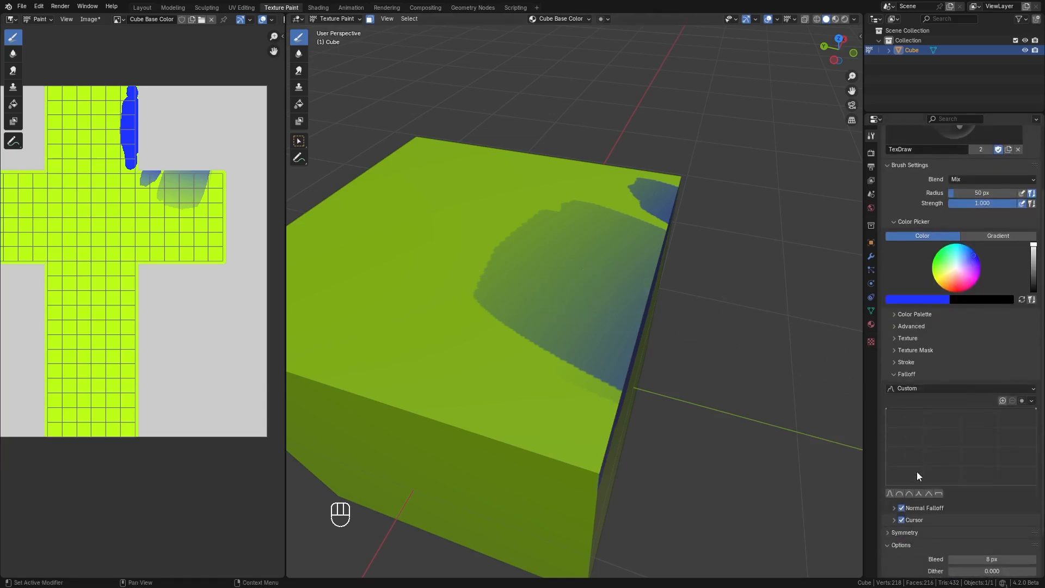
click(919, 508)
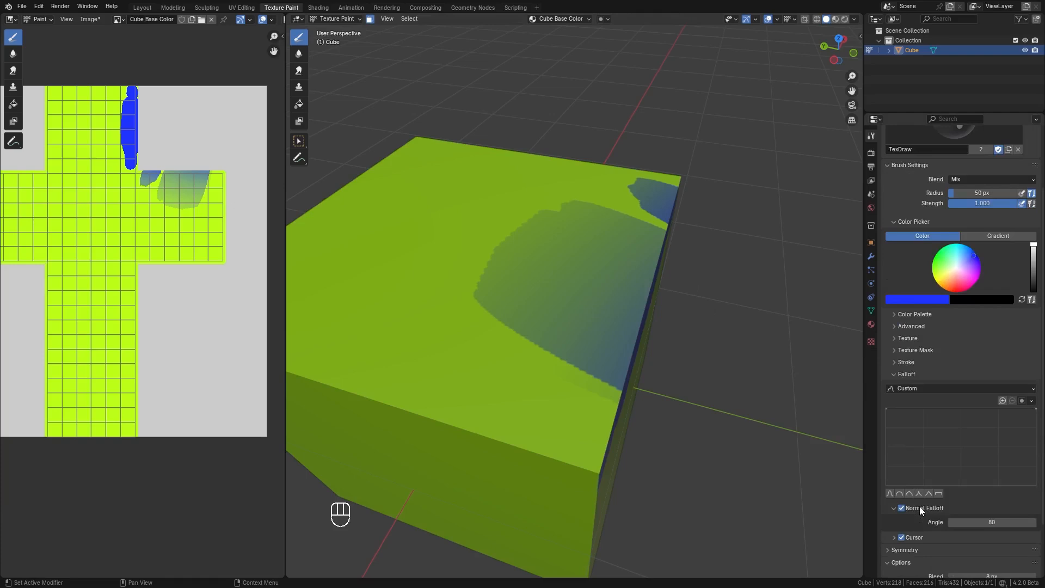
click(993, 522)
Paint blue strokes along the upper edges of the other sides of the cube and inspect the top face.
middle_drag(658, 405, 567, 307)
drag(660, 258, 716, 257)
mouse_move(710, 302)
middle_down()
mouse_move(690, 324)
mouse_move(663, 317)
middle_up()
drag(617, 272, 731, 262)
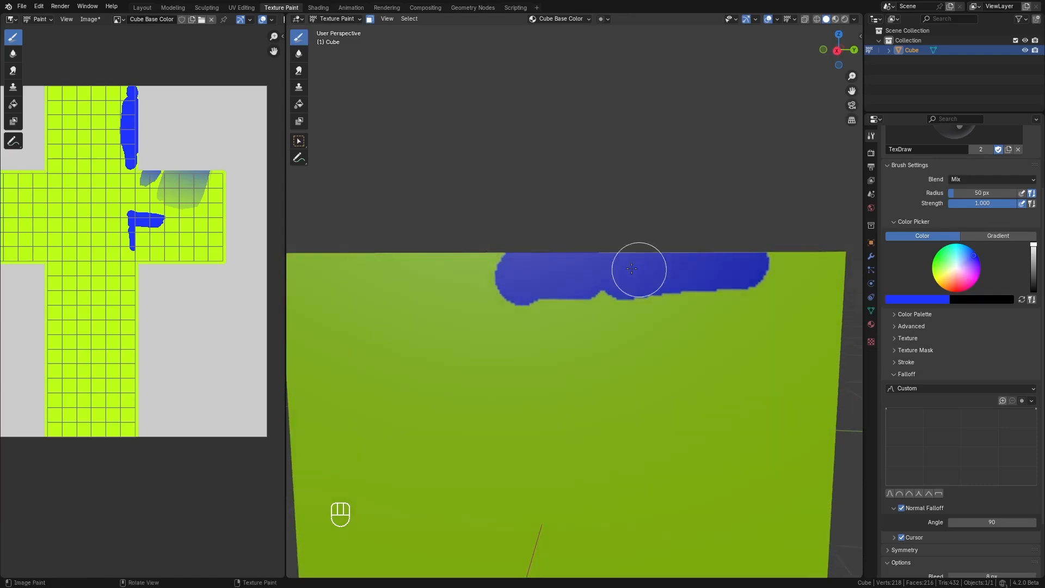
middle_drag(579, 256, 619, 296)
drag(619, 297, 708, 301)
mouse_move(702, 307)
middle_down()
mouse_move(670, 282)
mouse_move(677, 276)
middle_up()
mouse_move(689, 287)
mouse_down()
mouse_move(627, 278)
mouse_move(740, 267)
mouse_up()
mouse_move(631, 268)
mouse_down()
mouse_move(677, 264)
mouse_move(553, 264)
mouse_move(651, 265)
mouse_up()
mouse_move(652, 265)
middle_down()
mouse_move(632, 333)
mouse_move(478, 283)
middle_up()
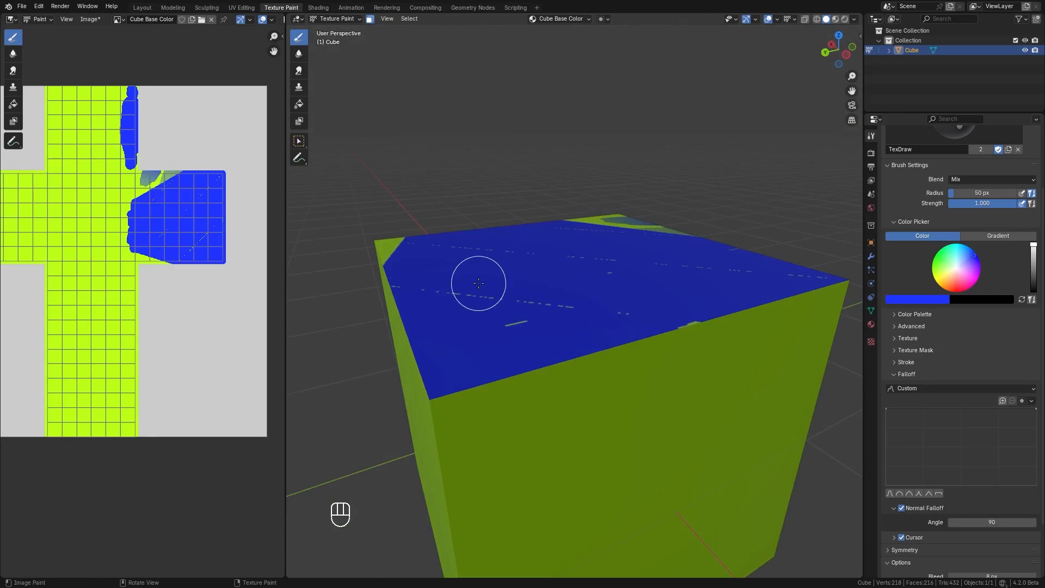
Paint a blue stroke down a vertical edge of the cube with the normal falloff angle at 40, and reset the angle to default.
click(994, 521)
text(40)
key(Return)
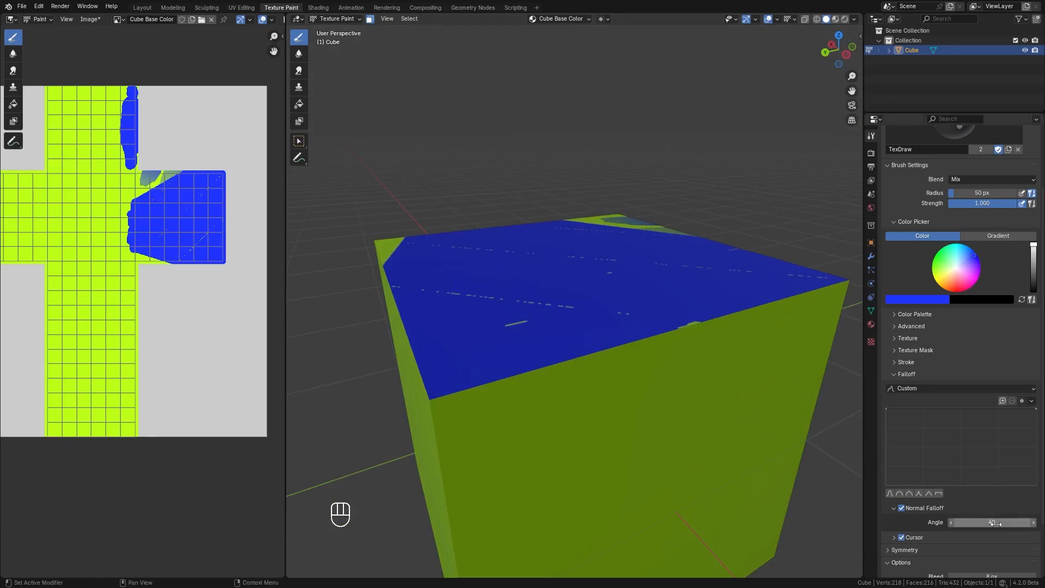
mouse_move(672, 389)
middle_down()
mouse_move(635, 385)
mouse_move(696, 379)
mouse_move(713, 413)
mouse_move(634, 362)
middle_up()
drag(582, 321, 585, 403)
middle_drag(584, 405, 572, 421)
mouse_move(545, 356)
mouse_down()
mouse_move(560, 308)
mouse_move(549, 438)
mouse_move(560, 362)
mouse_up()
right_click(991, 523)
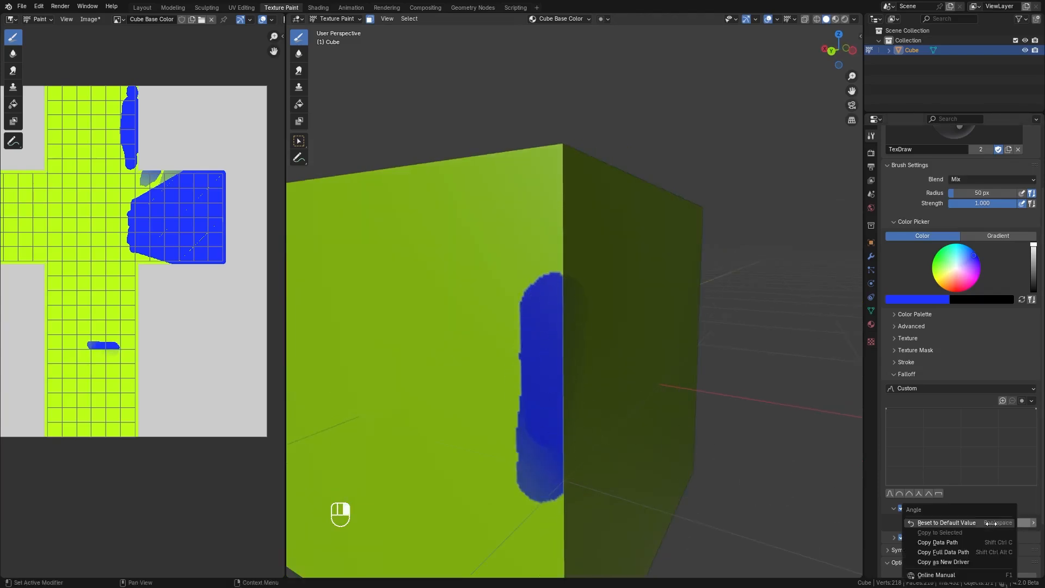
click(991, 523)
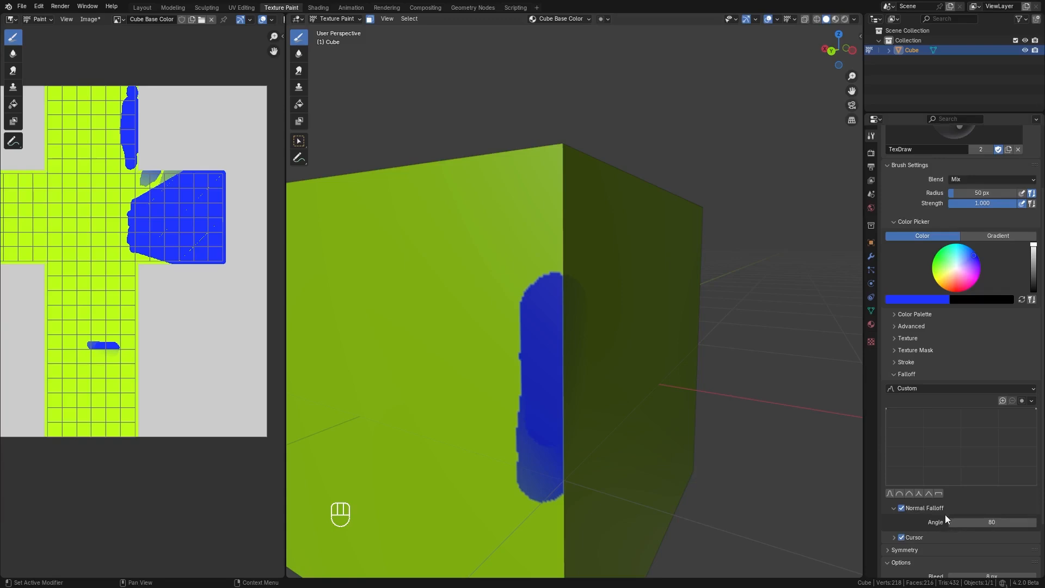
Change the Draw brush's colour to red and enable mirror symmetry on the X axis.
scroll(951, 466, down, 3)
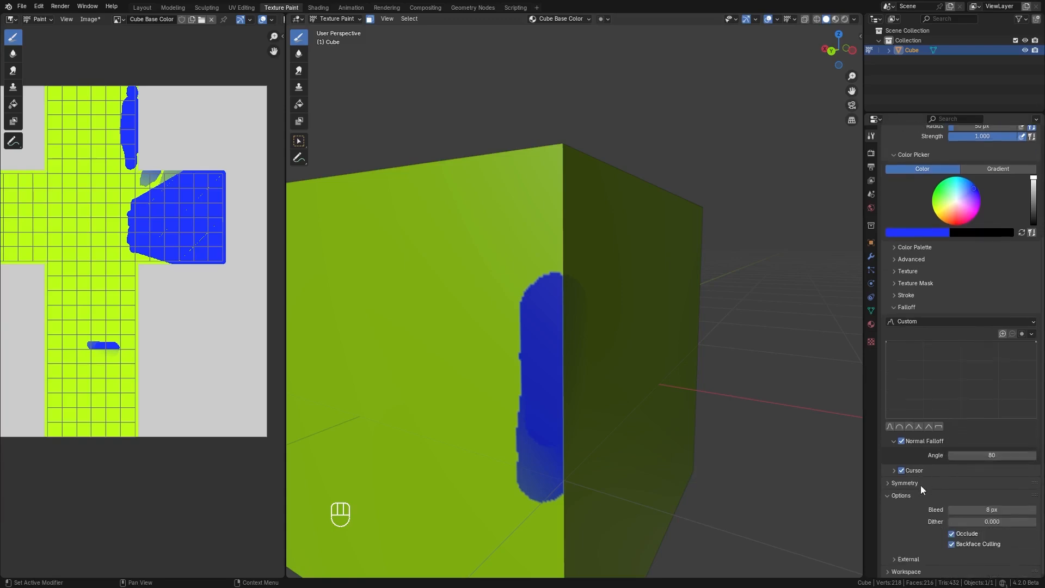
click(908, 482)
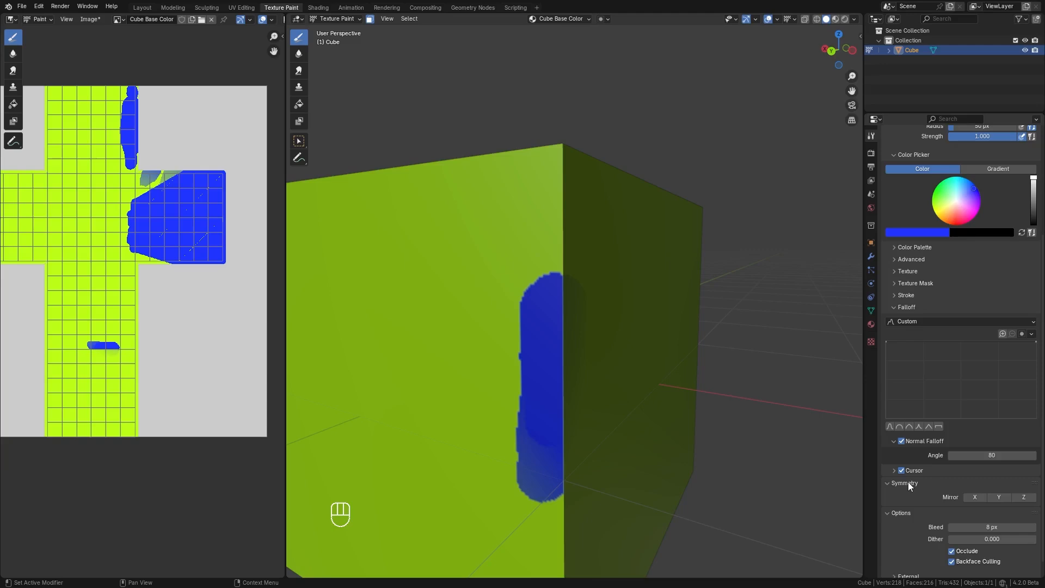
drag(957, 216, 959, 245)
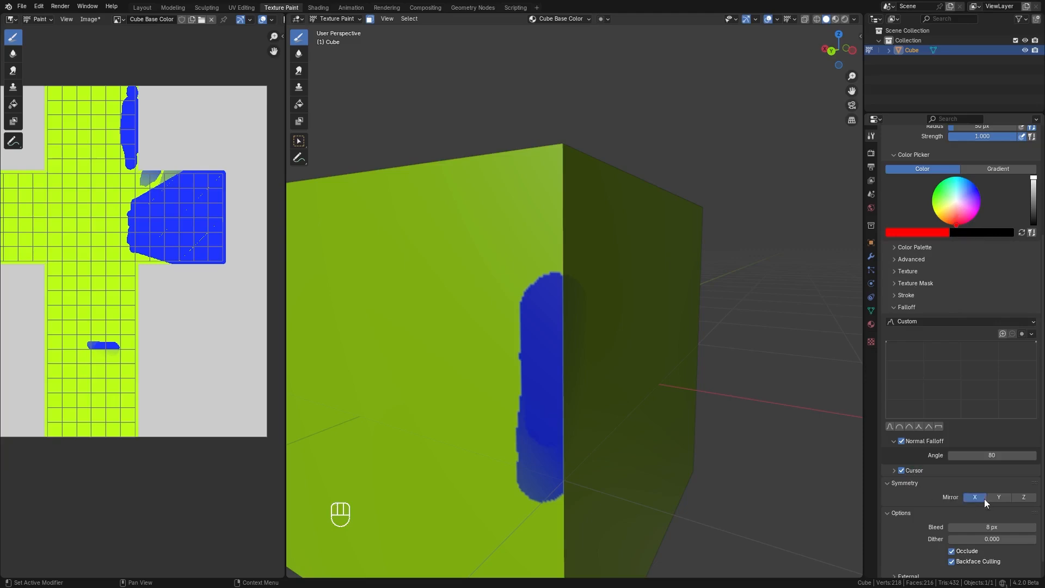
With X mirroring on, paint a red diagonal stroke on one side of the cube and three red dots on the adjacent side.
scroll(642, 361, down, 4)
mouse_move(609, 335)
mouse_down()
mouse_move(637, 362)
mouse_move(629, 338)
mouse_up()
mouse_move(630, 338)
middle_down()
mouse_move(429, 349)
mouse_move(560, 350)
middle_up()
click(569, 349)
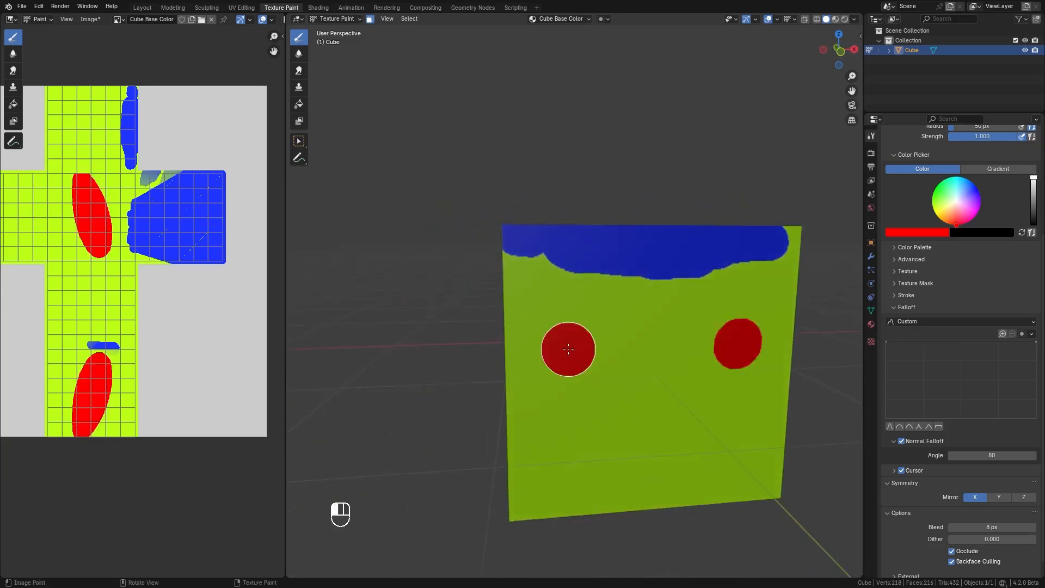
click(607, 412)
click(560, 460)
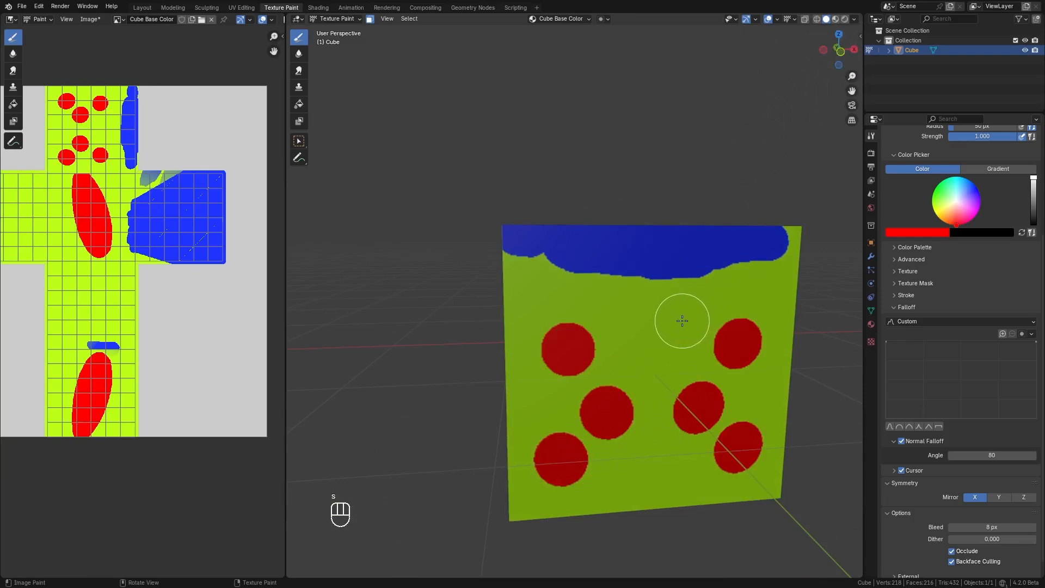
Reduce the brush radius to 5 px and paint a thin wavy red line running past the red dots.
key(f)
click(656, 322)
mouse_move(595, 295)
mouse_down()
mouse_move(620, 348)
mouse_move(560, 406)
mouse_move(599, 476)
mouse_up()
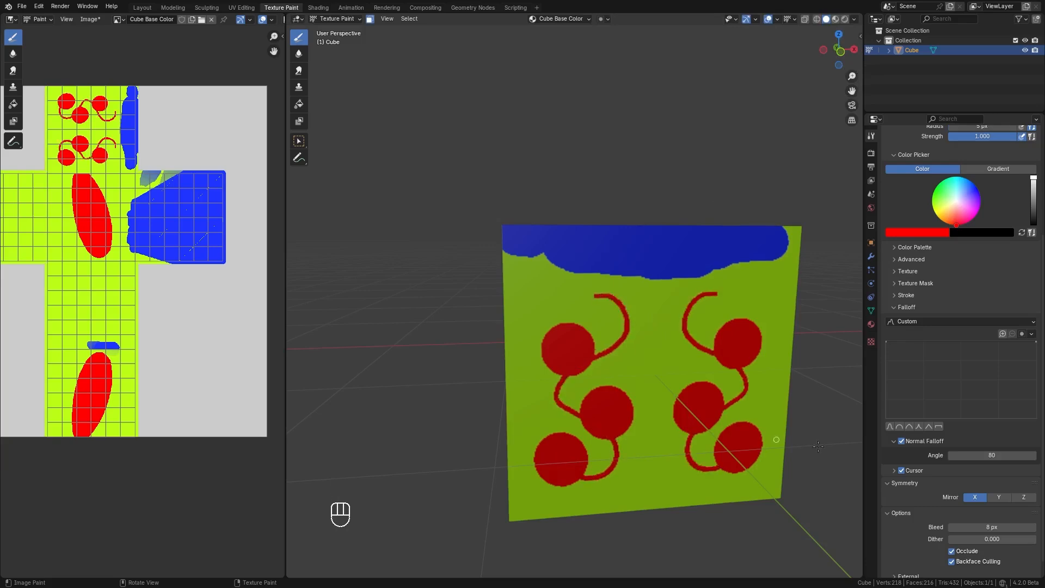
Enable mirror symmetry on the Y and Z axes as well and paint thin red loops over the cube's sides and top.
click(999, 496)
click(1023, 497)
middle_drag(585, 376, 622, 378)
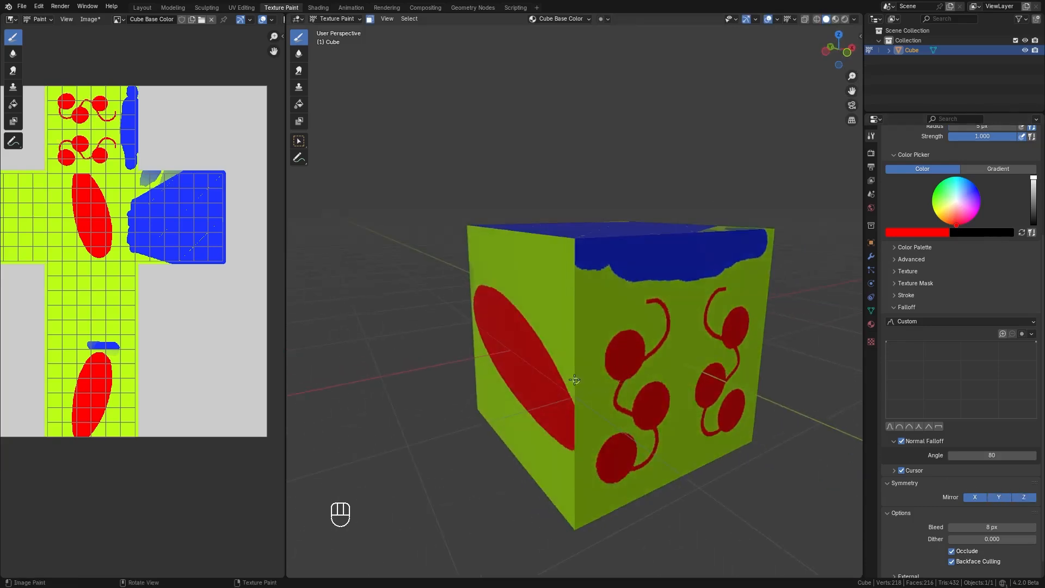
mouse_move(574, 379)
mouse_down()
mouse_move(578, 284)
mouse_move(527, 283)
mouse_move(600, 215)
mouse_up()
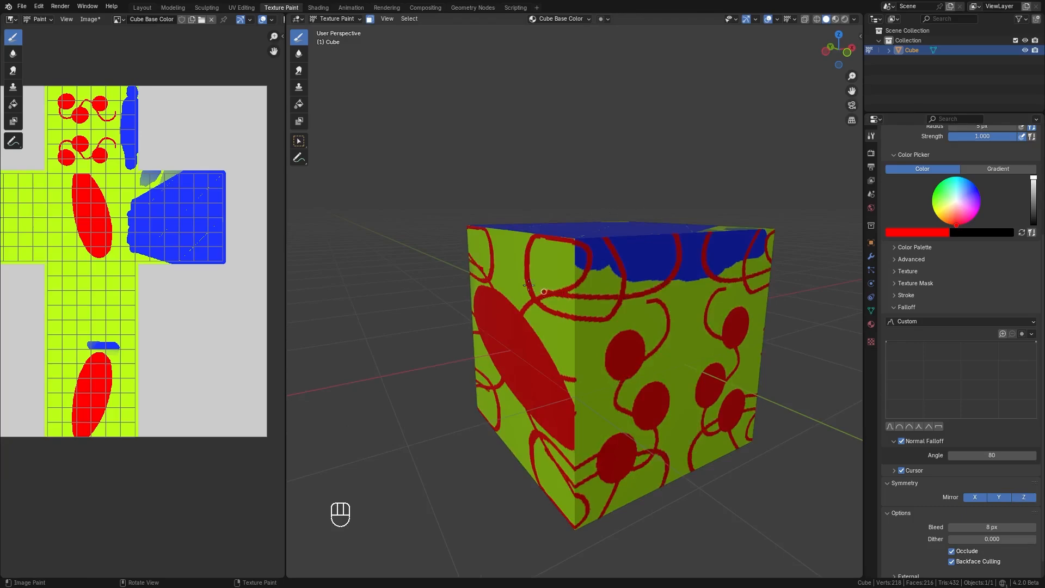
middle_drag(615, 256, 640, 293)
mouse_move(640, 293)
mouse_down()
mouse_move(667, 249)
mouse_move(639, 332)
mouse_move(657, 364)
mouse_move(614, 358)
mouse_up()
middle_drag(660, 374, 672, 351)
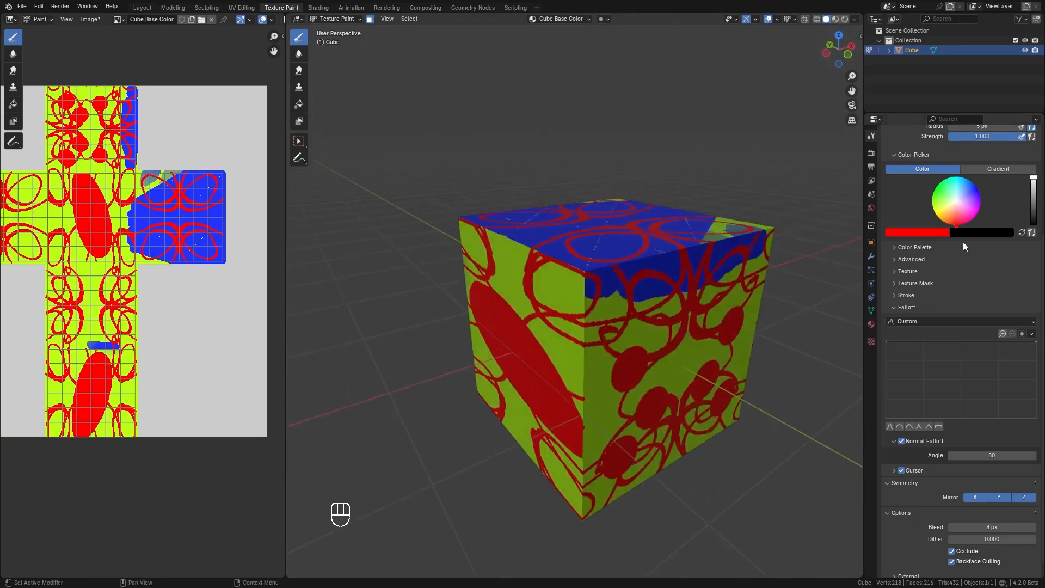
Change the brush colour to yellow and paint looping strokes across the side with the red diagonal and up onto the top face.
drag(950, 211, 900, 226)
middle_drag(505, 354, 535, 352)
mouse_move(535, 354)
mouse_down()
mouse_move(582, 306)
mouse_move(597, 339)
mouse_move(645, 381)
mouse_move(667, 269)
mouse_move(626, 242)
mouse_up()
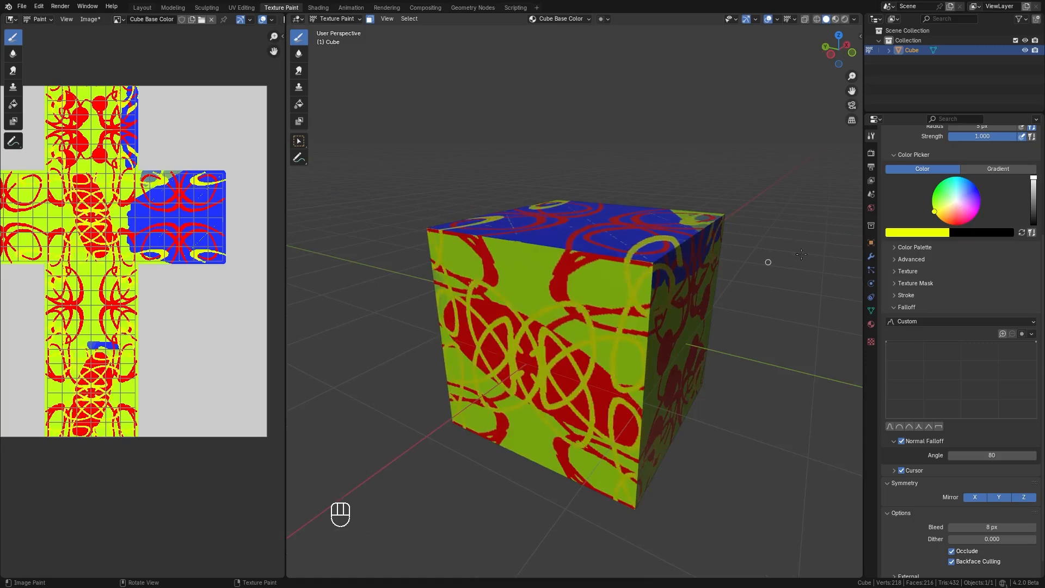
Paint turquoise loops over the cube's faces, and turn off mirror symmetry on all axes.
drag(959, 196, 948, 181)
middle_drag(646, 278, 623, 294)
mouse_move(566, 314)
mouse_down()
mouse_move(659, 273)
mouse_move(610, 321)
mouse_move(669, 387)
mouse_move(598, 422)
mouse_up()
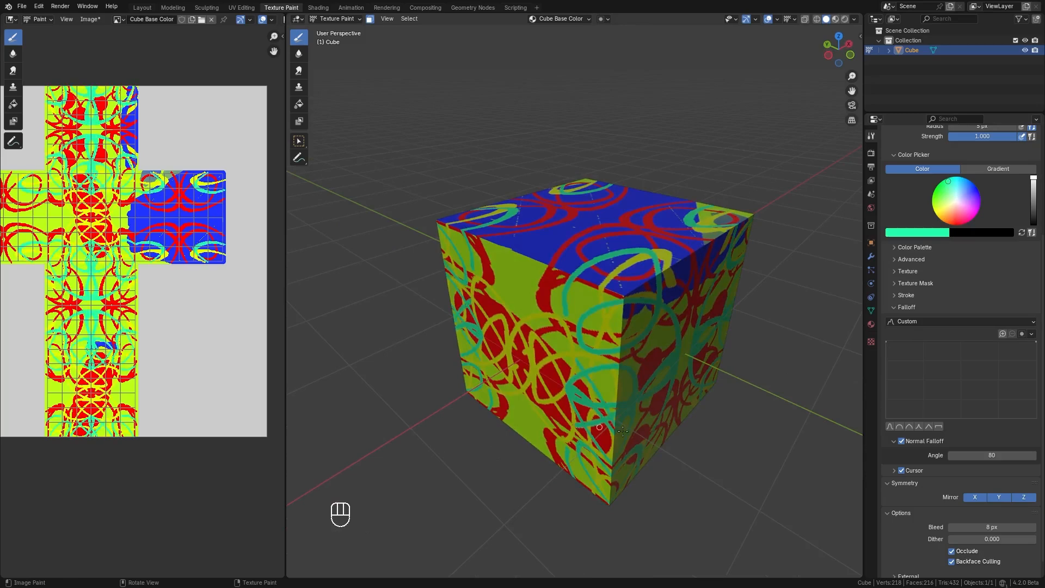
click(1011, 497)
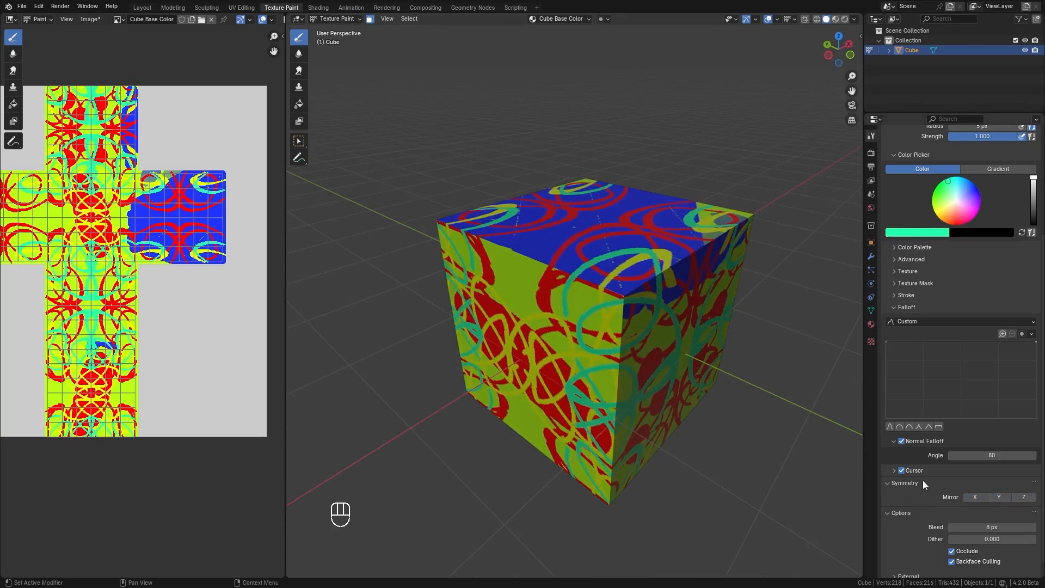
click(886, 483)
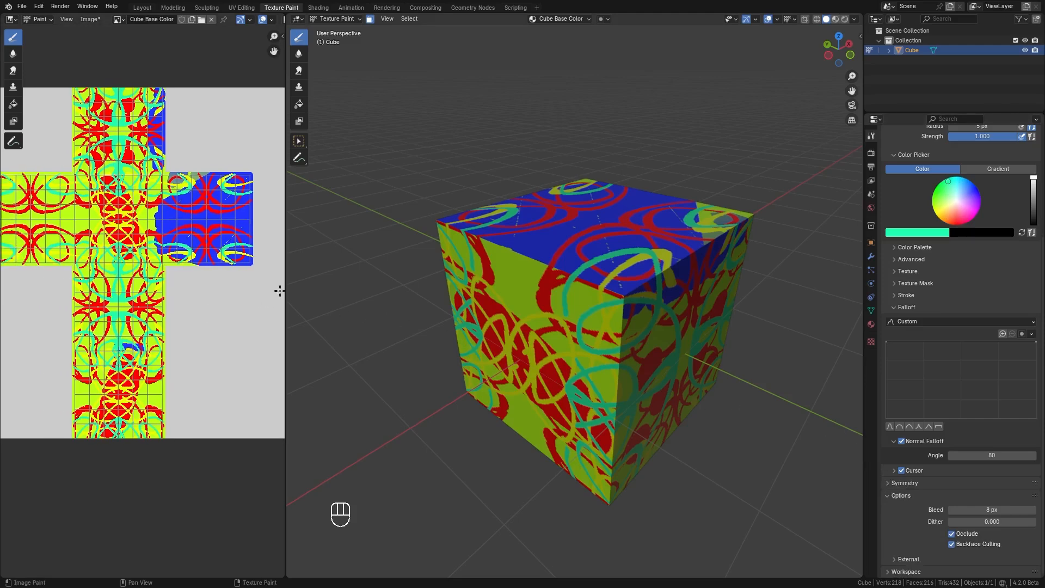
Widen the image editor and enable brush tiling on X and Y for it.
drag(285, 289, 399, 289)
scroll(228, 279, down, 2)
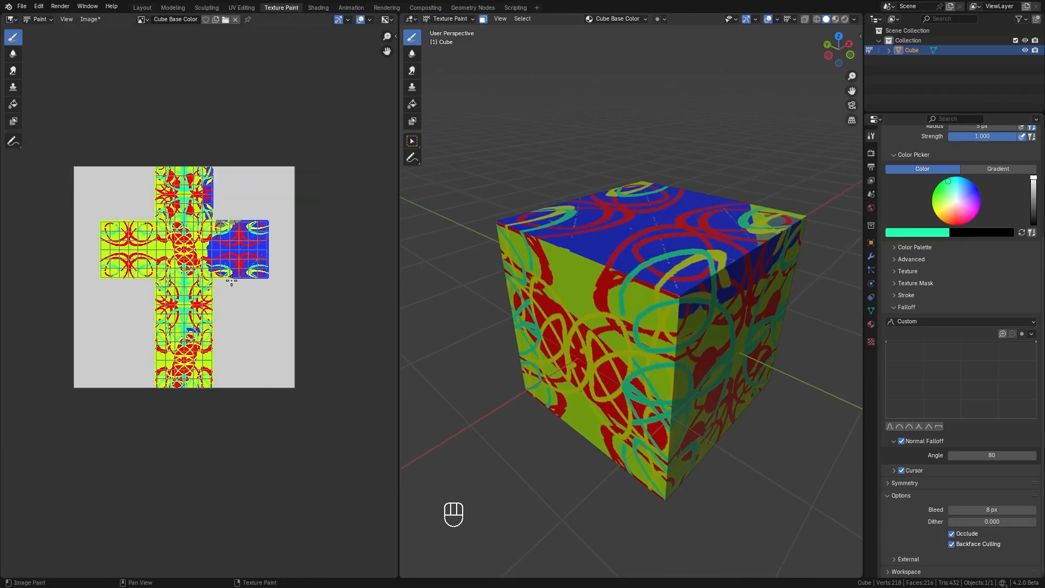
key(n)
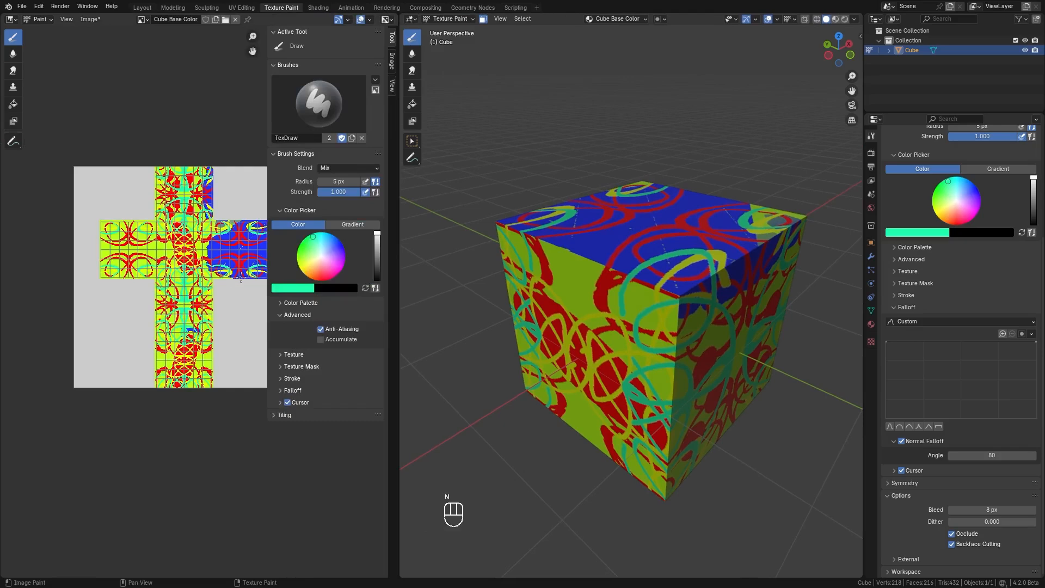
click(284, 415)
click(296, 428)
click(344, 429)
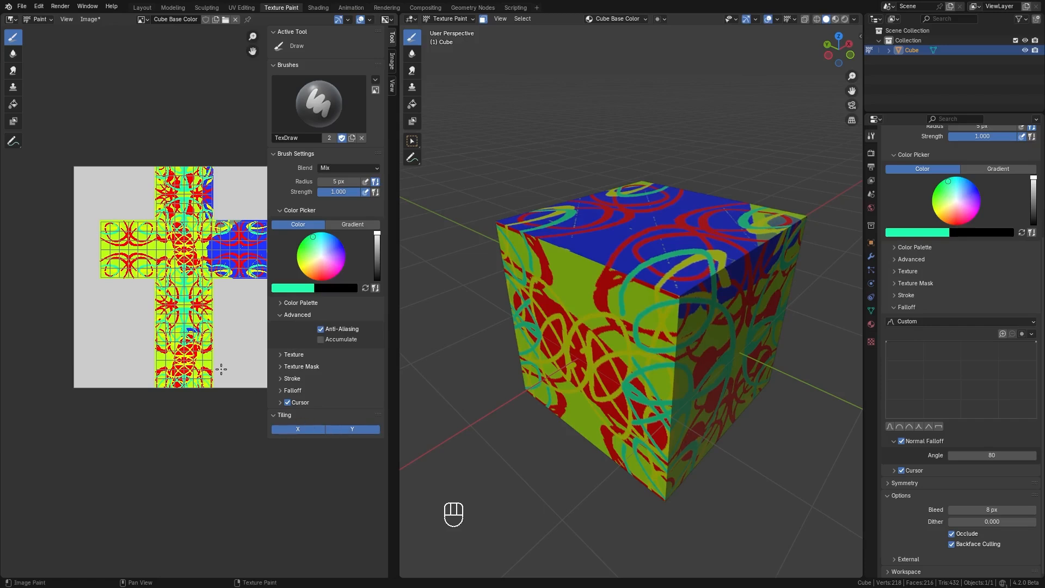
Paint turquoise strokes in the image editor that cross the texture's side, bottom and top borders.
middle_drag(221, 368, 160, 365)
mouse_move(214, 353)
mouse_down()
mouse_move(246, 352)
mouse_move(234, 365)
mouse_up()
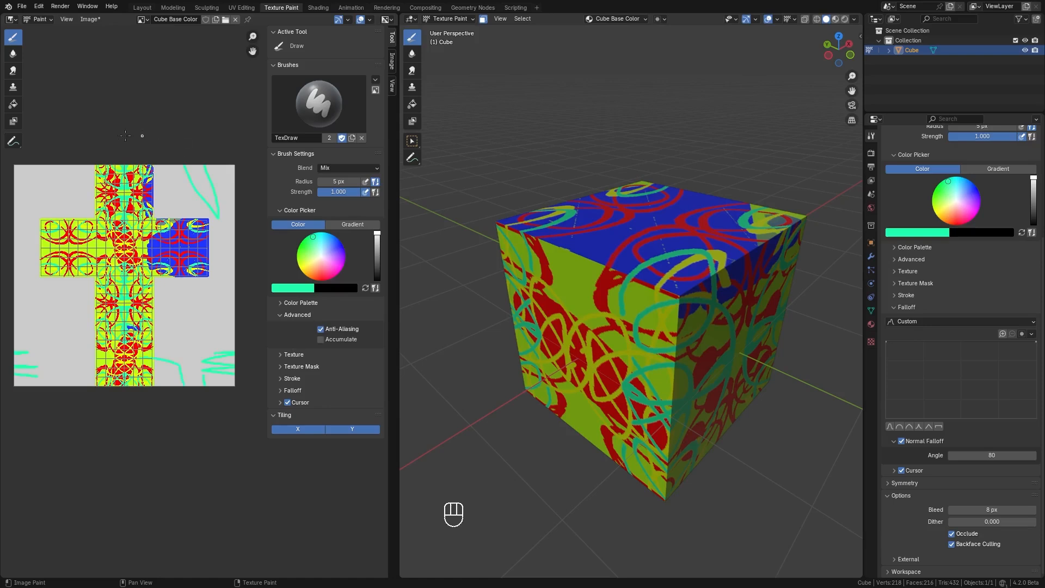
mouse_move(125, 135)
mouse_down()
mouse_move(70, 187)
mouse_move(35, 175)
mouse_move(100, 128)
mouse_move(209, 182)
mouse_up()
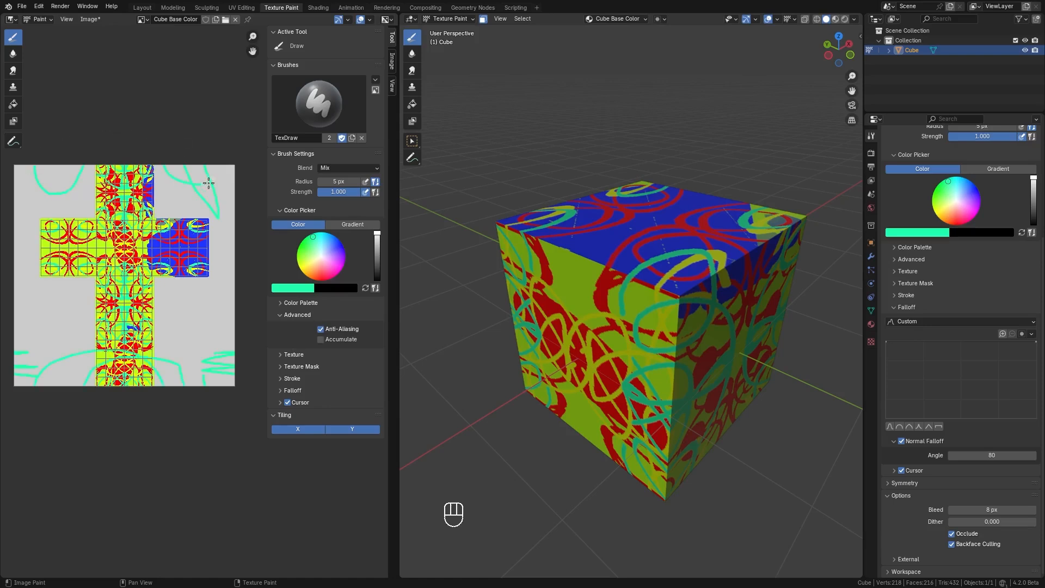
Turn on Repeat Image for the texture display and paint a few turquoise strokes in the blank area beside the UV layout.
click(391, 85)
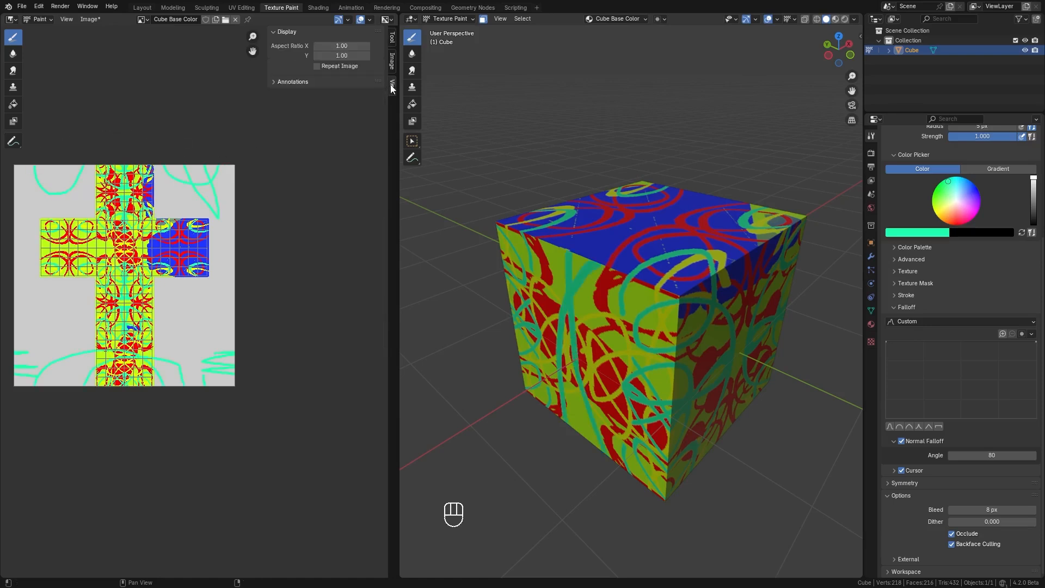
click(317, 67)
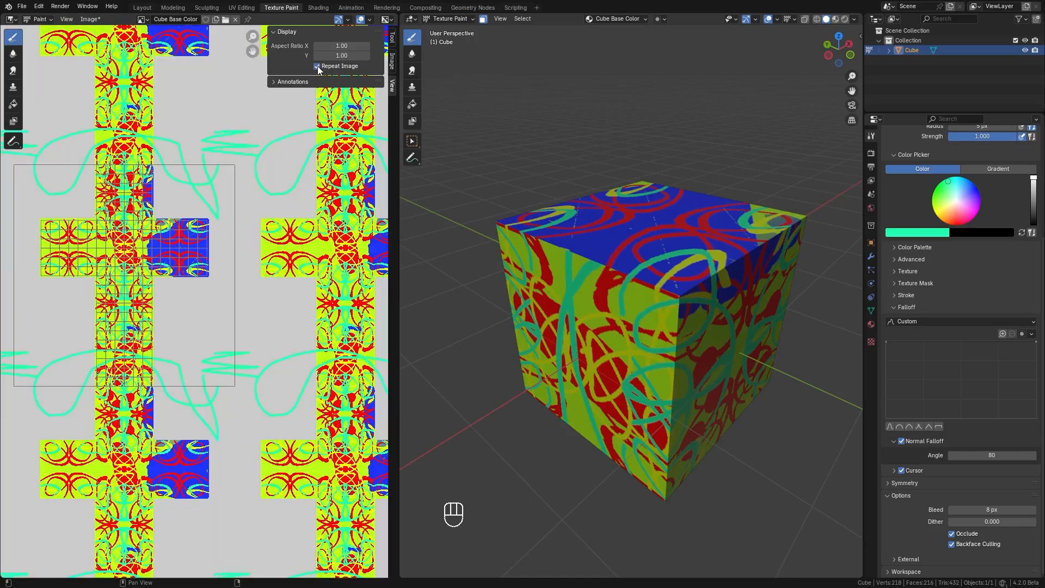
scroll(183, 260, down, 4)
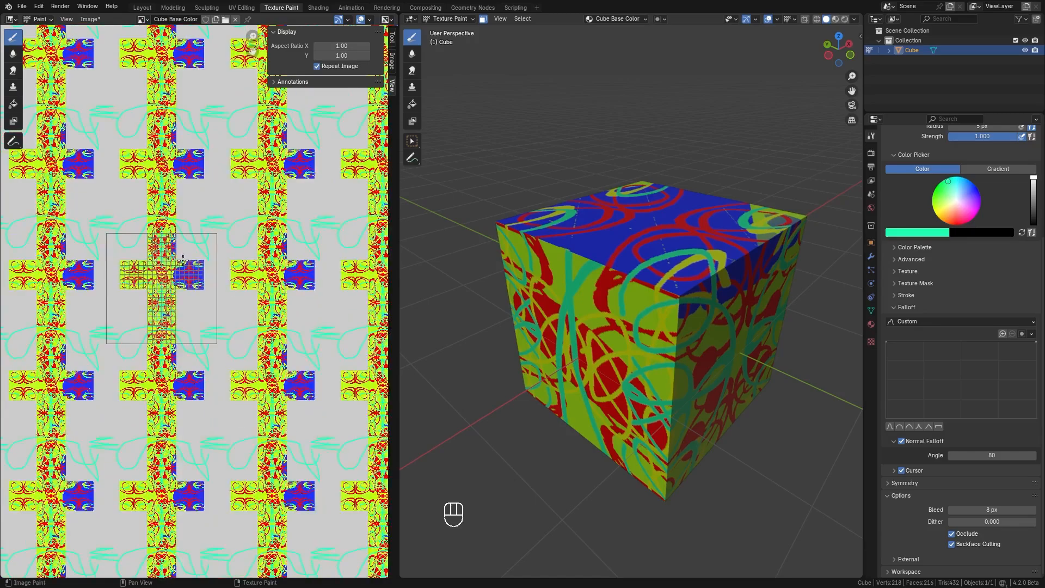
scroll(183, 260, down, 4)
scroll(149, 263, up, 6)
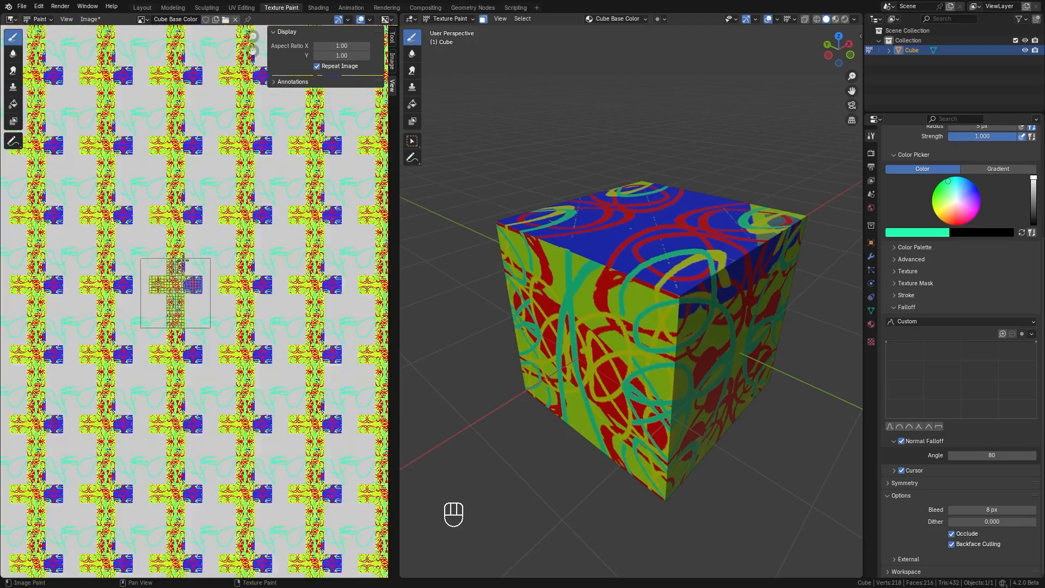
scroll(149, 263, up, 3)
middle_drag(150, 275, 239, 301)
scroll(238, 301, up, 1)
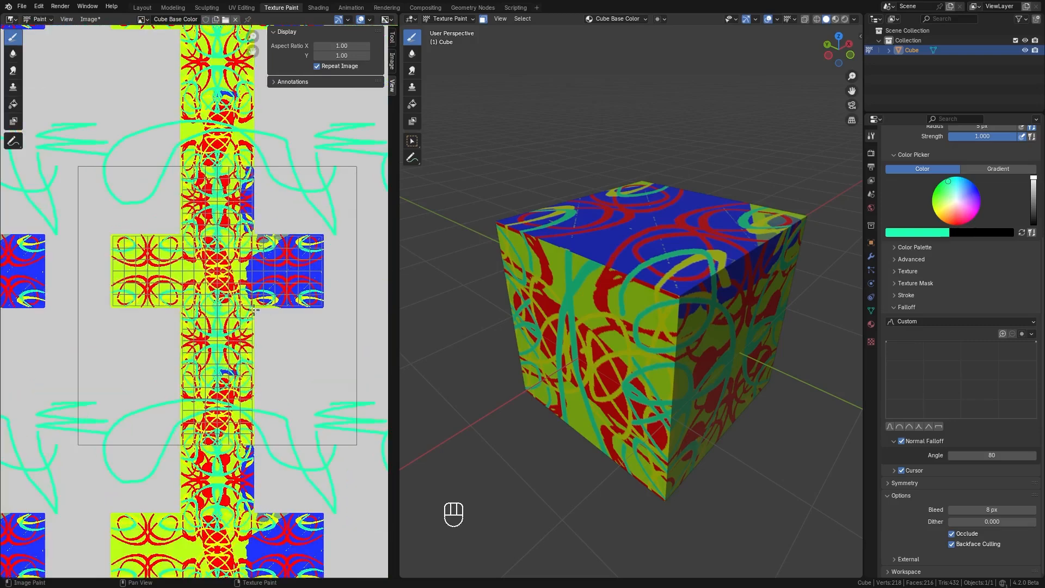
middle_drag(314, 341, 272, 342)
mouse_move(282, 328)
mouse_down()
mouse_move(273, 354)
mouse_move(308, 354)
mouse_up()
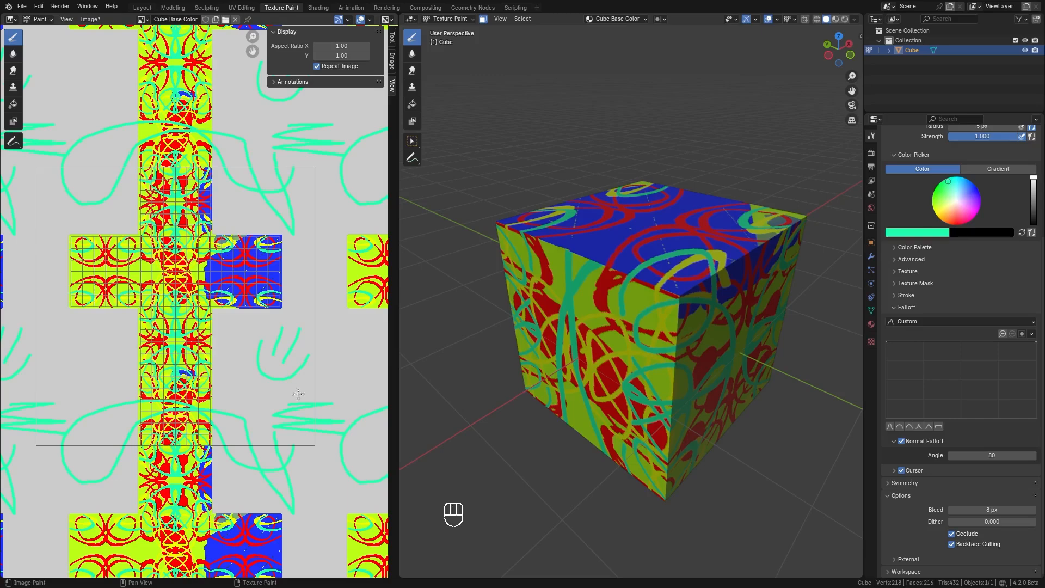
Change the Draw brush's colour to golden yellow for painting on the cube.
middle_drag(561, 351, 610, 349)
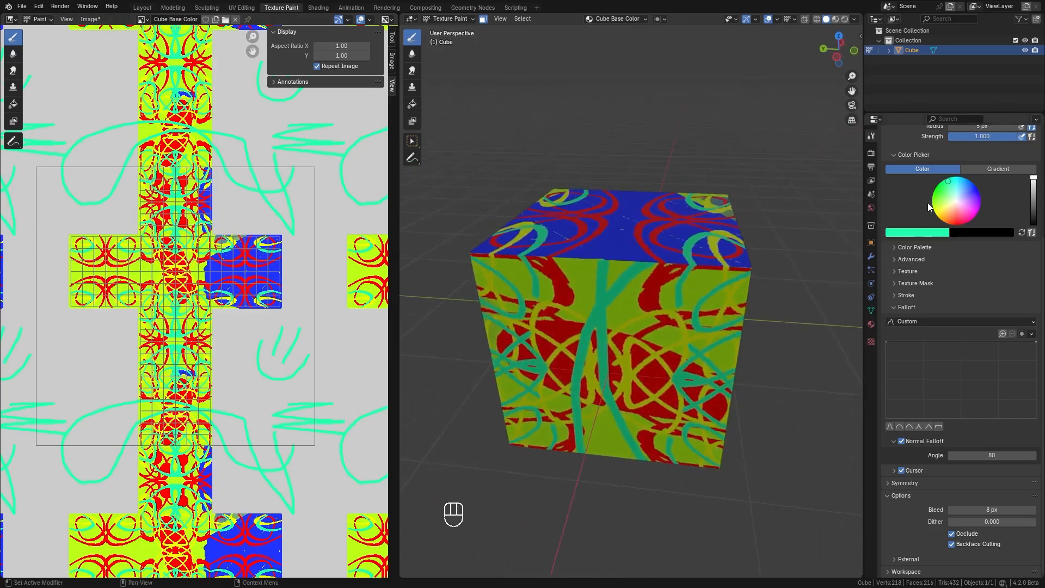
drag(935, 210, 938, 216)
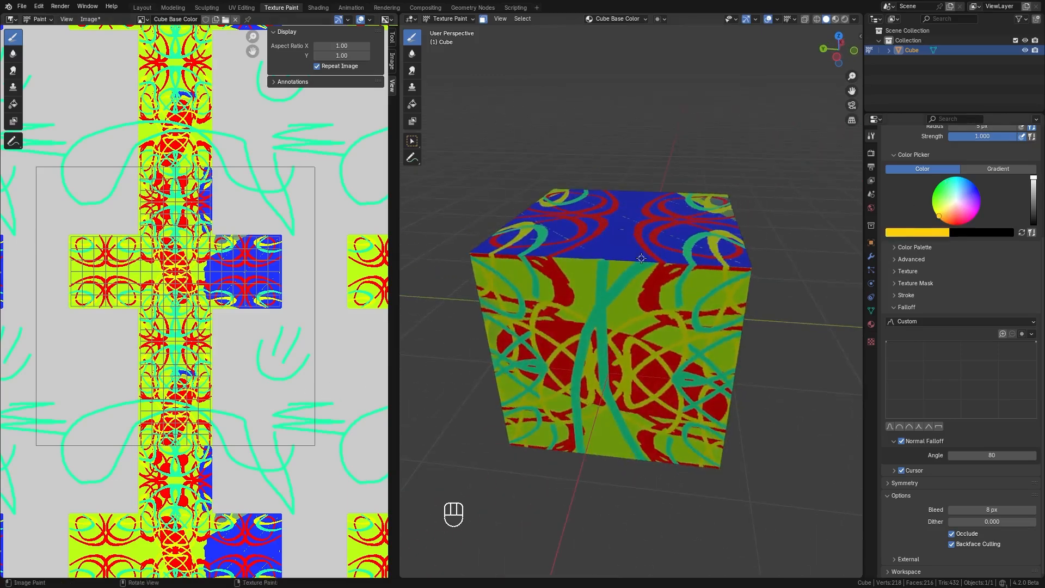